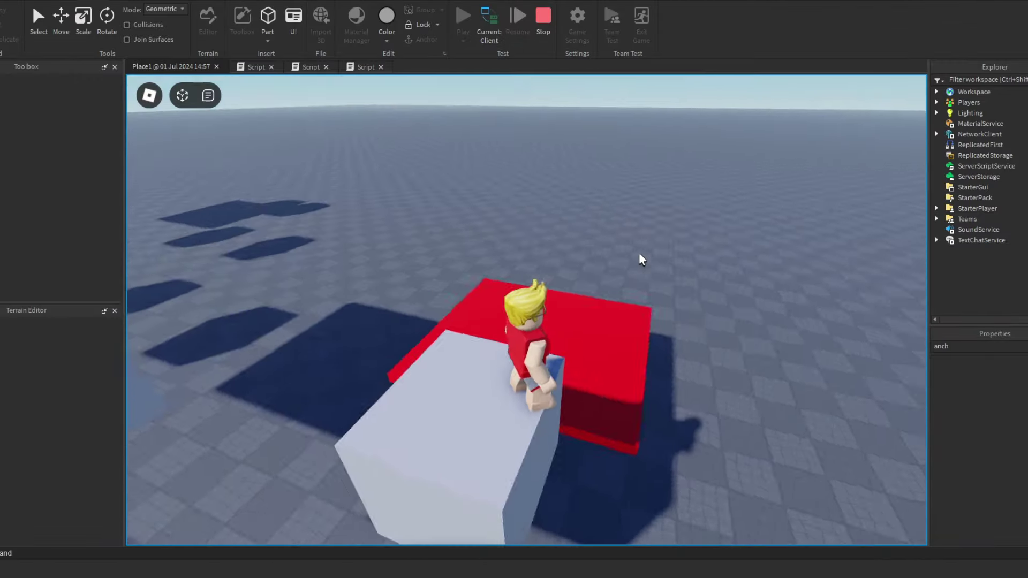
Playtest the red and white block course by walking and jumping the character off it and across the baseplate
key("w")
key("space")
right_click_drag(641, 259, 641, 259)
key("w")
key("space")
key("space")
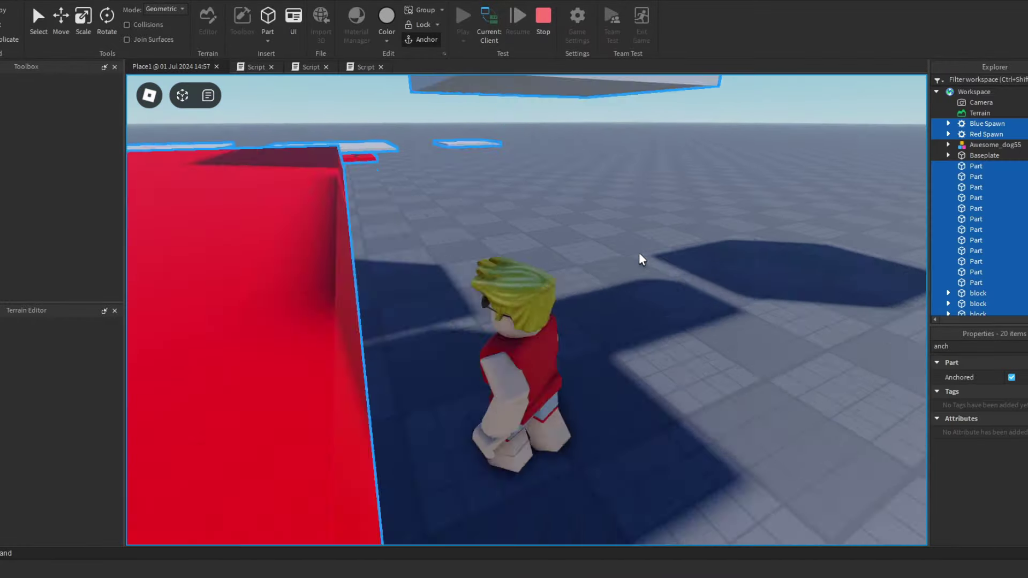
key("w")
right_click_drag(641, 260, 608, 277)
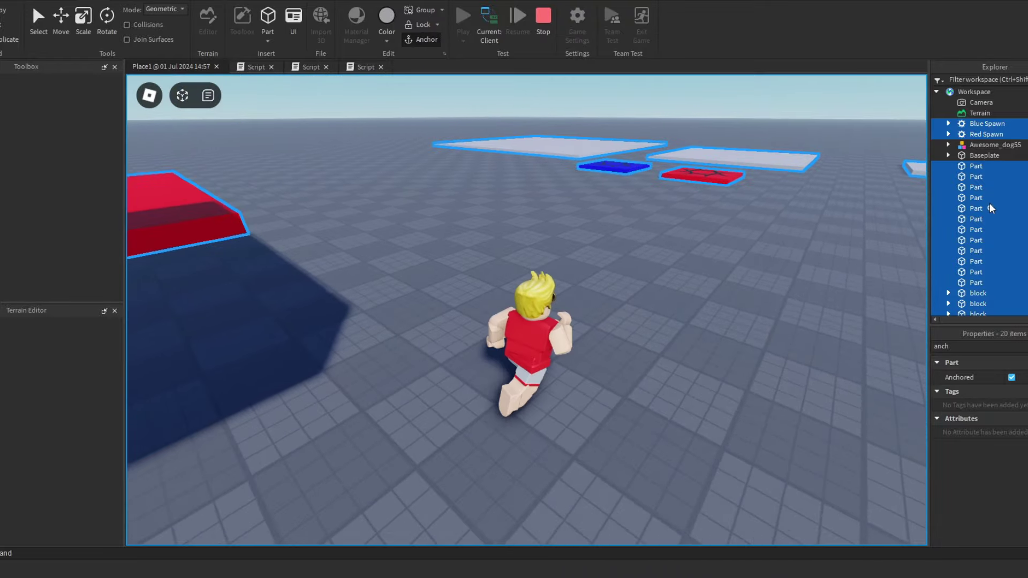
double_click(992, 208)
type("wwwwwwwwwwww")
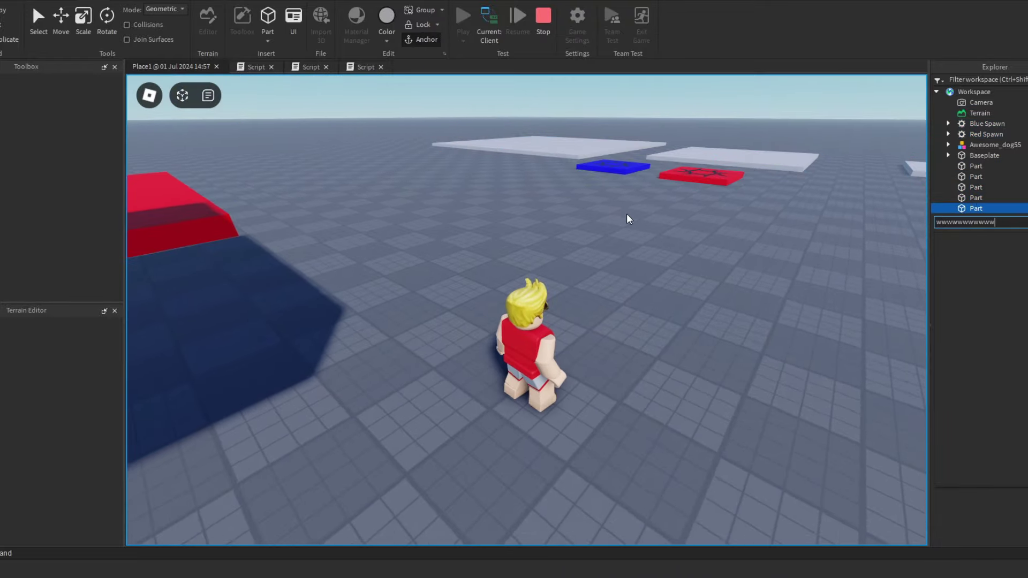
type("w")
Move the character onto the red platform to test how it is claimed
right_click_drag(612, 214, 612, 214)
key("space")
key("s")
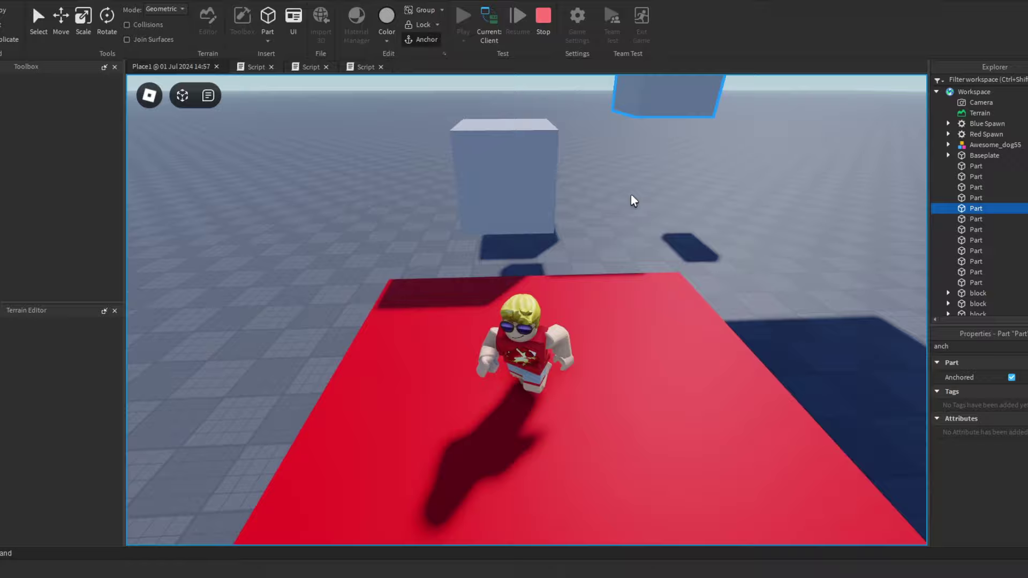
key("w")
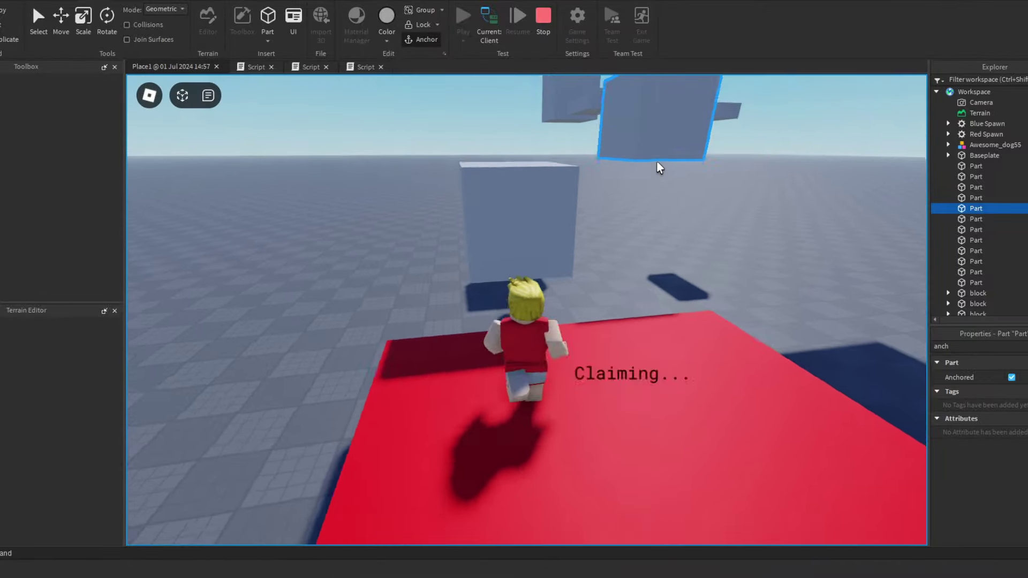
right_click_drag(659, 167, 658, 168)
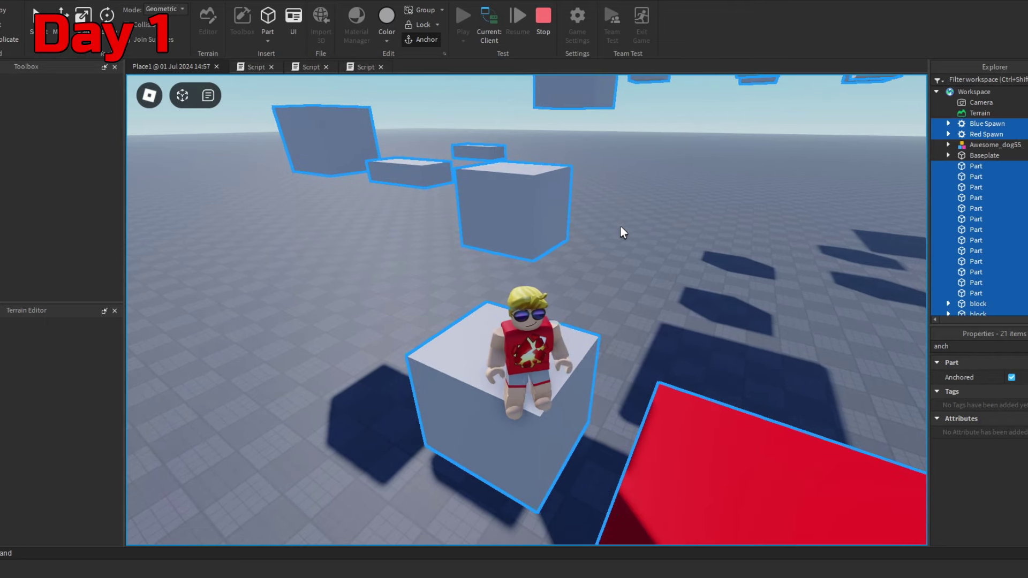
Jump the character off the white block beside the red platform and stop the playtest
key("space")
key("s")
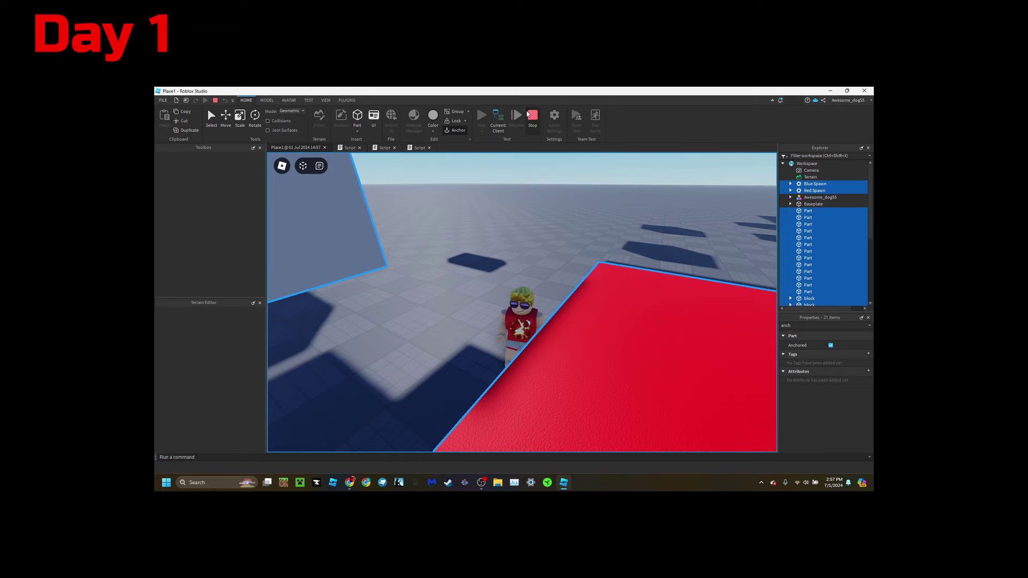
left_click(530, 115)
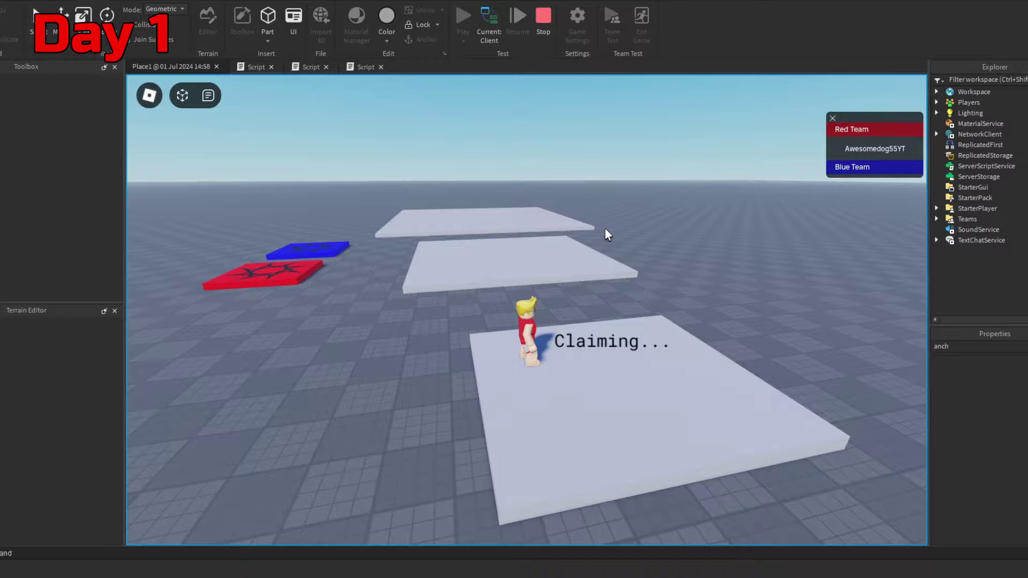
Walk the character across the unclaimed white platforms and blocks to test claiming
right_click_drag(605, 229, 605, 229)
key("w")
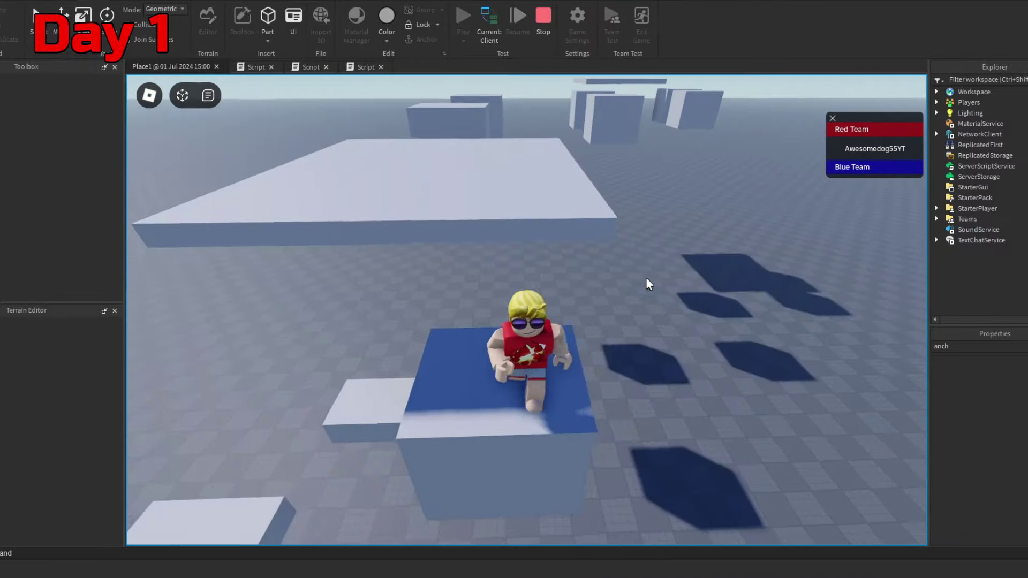
key("w")
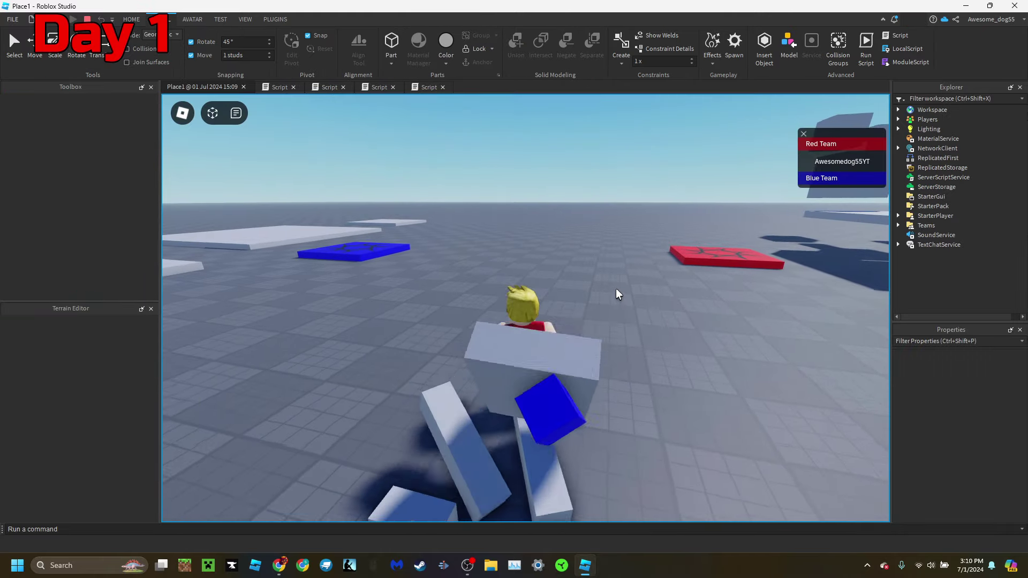
Run the character through the scattered NPC body parts toward the standing NPC
key("w")
right_click_drag(616, 290, 617, 289)
key("space")
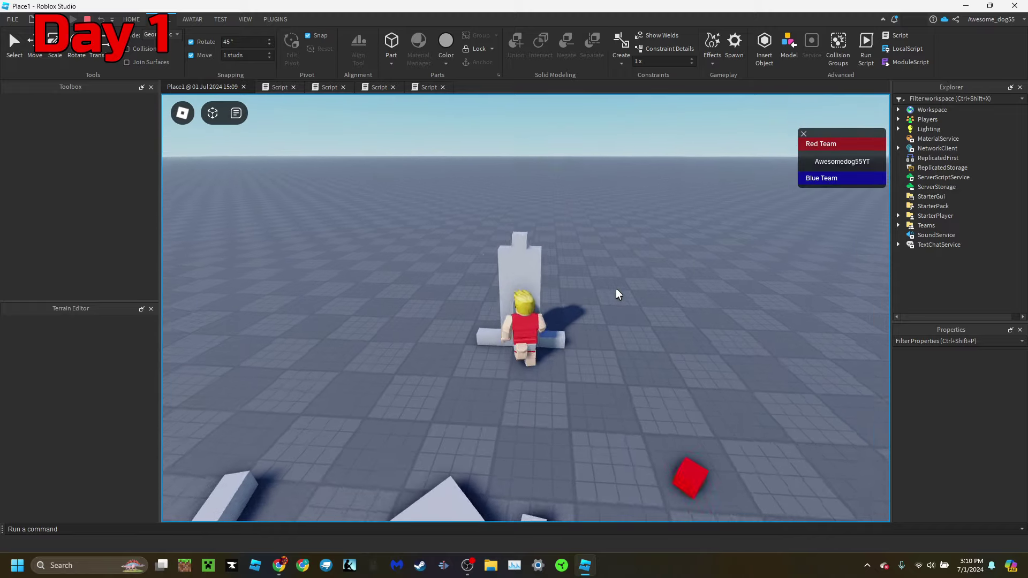
key("ctrl+a")
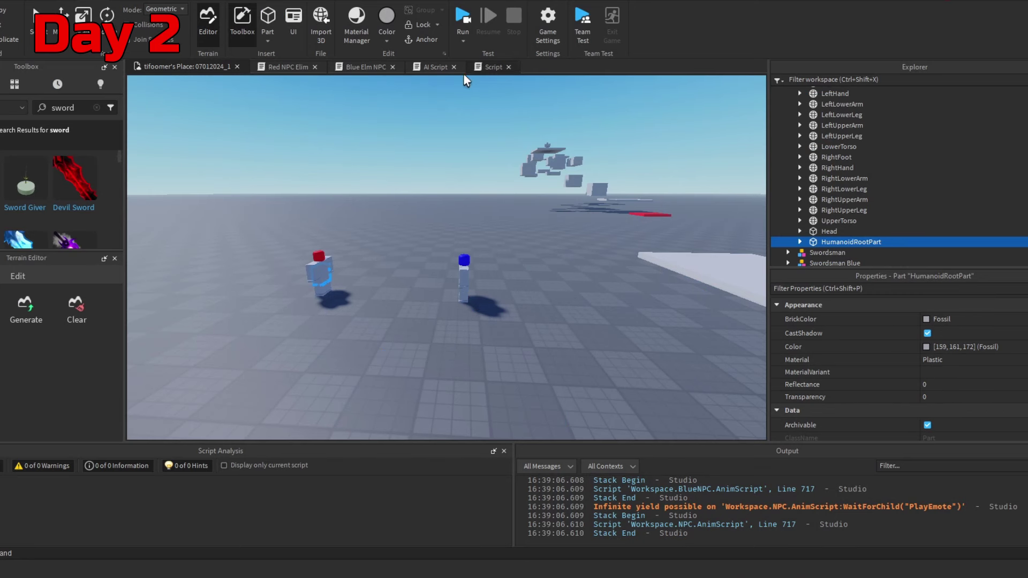
Run the simulation and watch RedNPC and BlueNPC fight from near and far
key("F8")
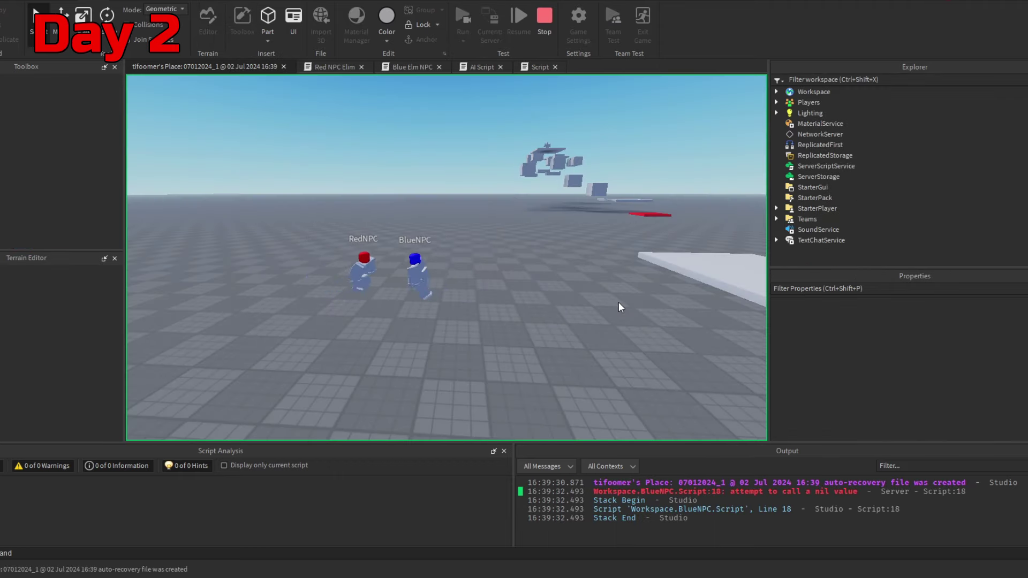
scroll(355, 292, "up", 5)
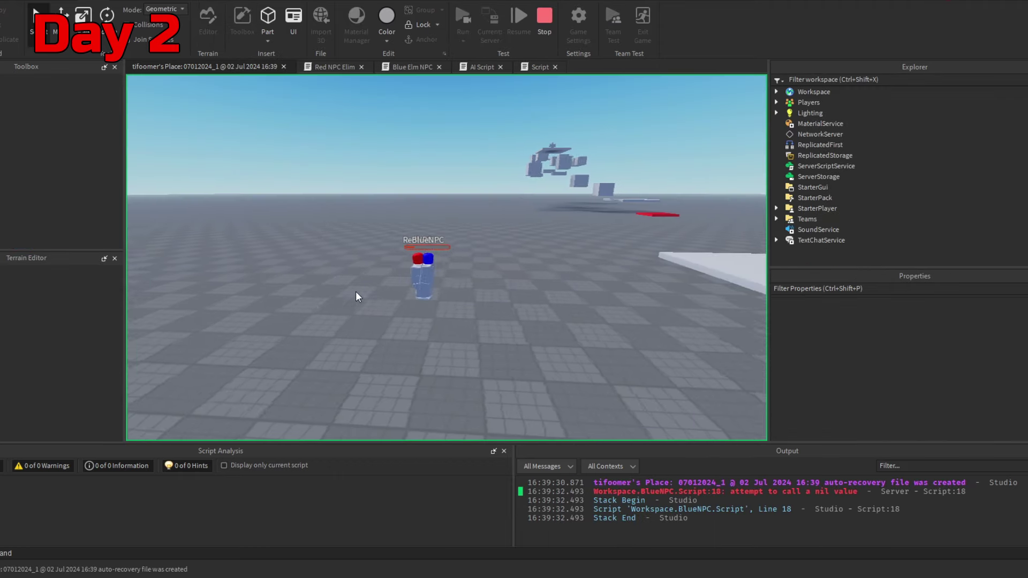
scroll(576, 295, "down", 4)
right_click_drag(576, 295, 562, 265)
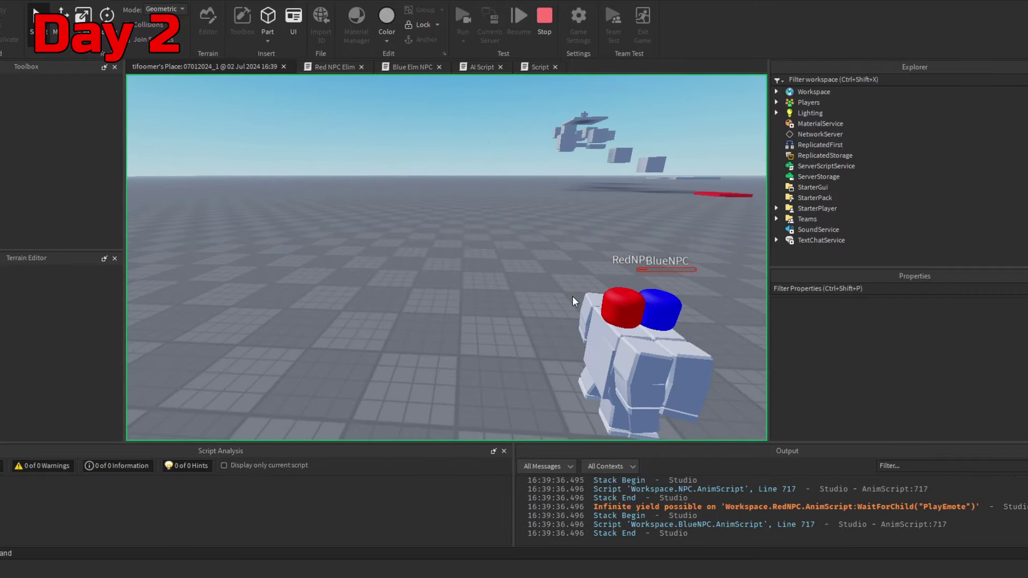
scroll(573, 297, "up", 4)
scroll(573, 296, "down", 8)
scroll(573, 297, "up", 3)
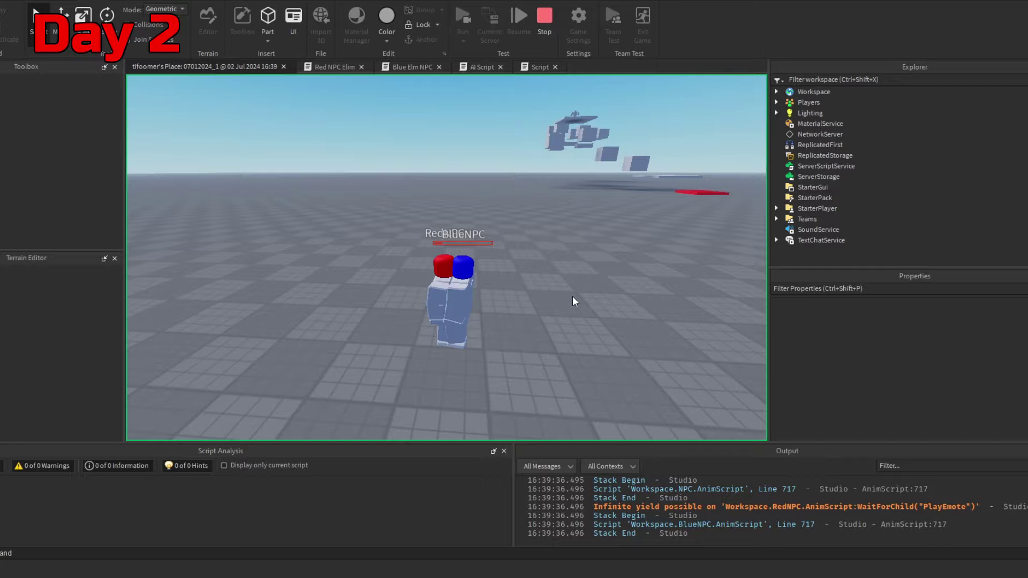
scroll(573, 297, "up", 5)
scroll(561, 265, "down", 5)
scroll(561, 264, "up", 4)
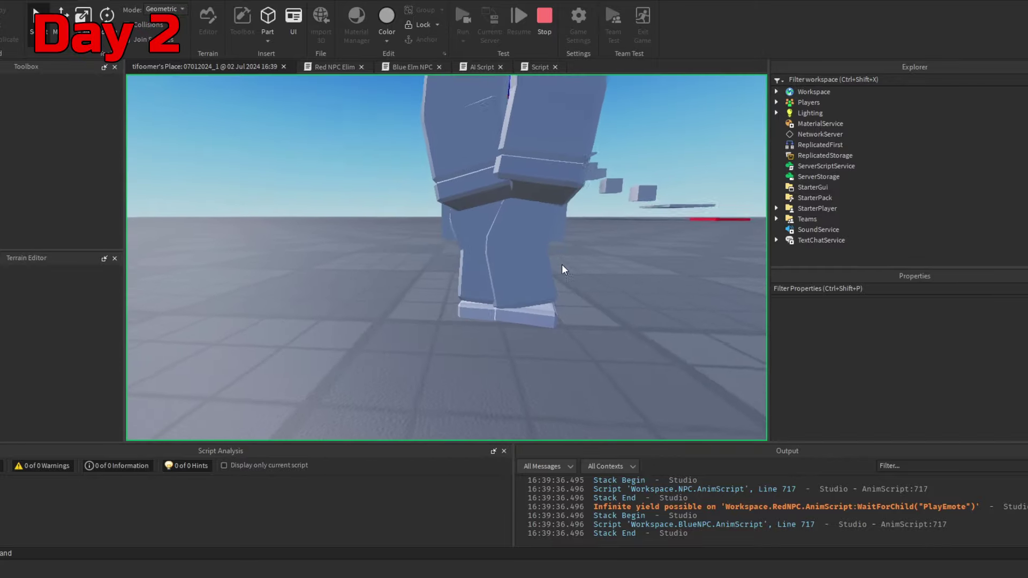
scroll(561, 265, "down", 6)
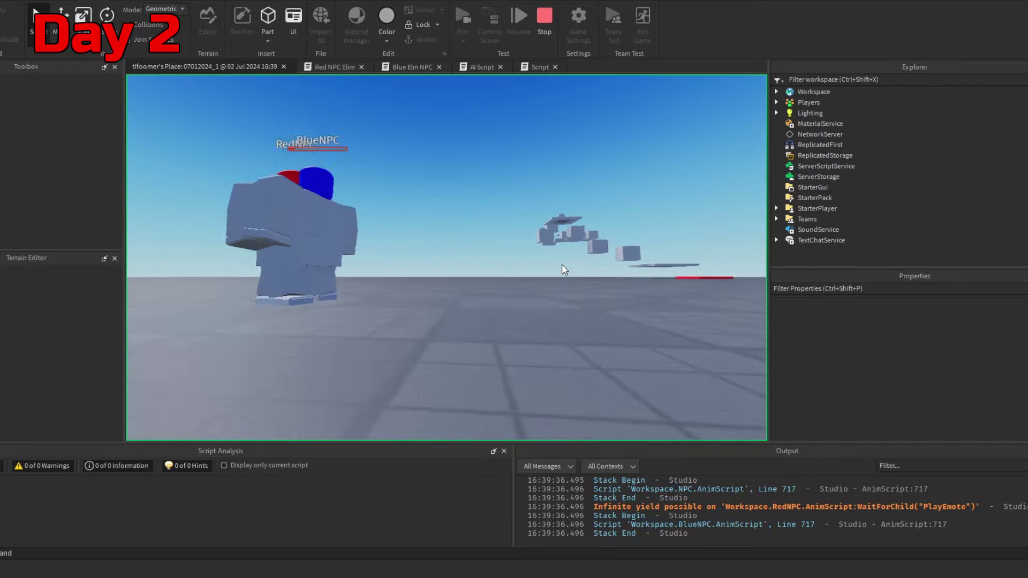
scroll(560, 249, "up", 4)
scroll(560, 250, "down", 3)
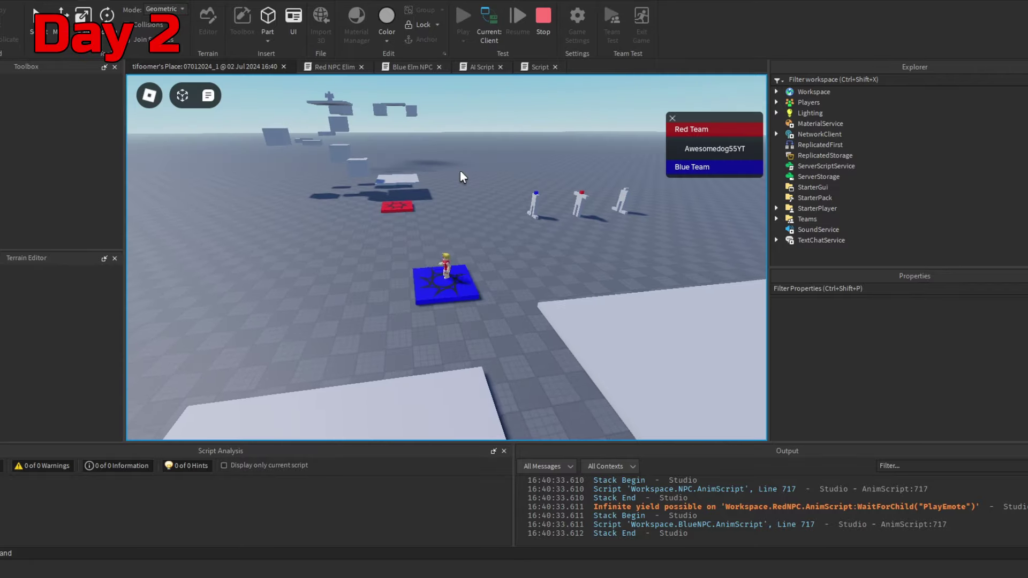
Close the in-game inventory and walk the character toward RedNPC and BlueNPC
scroll(460, 172, "up", 3)
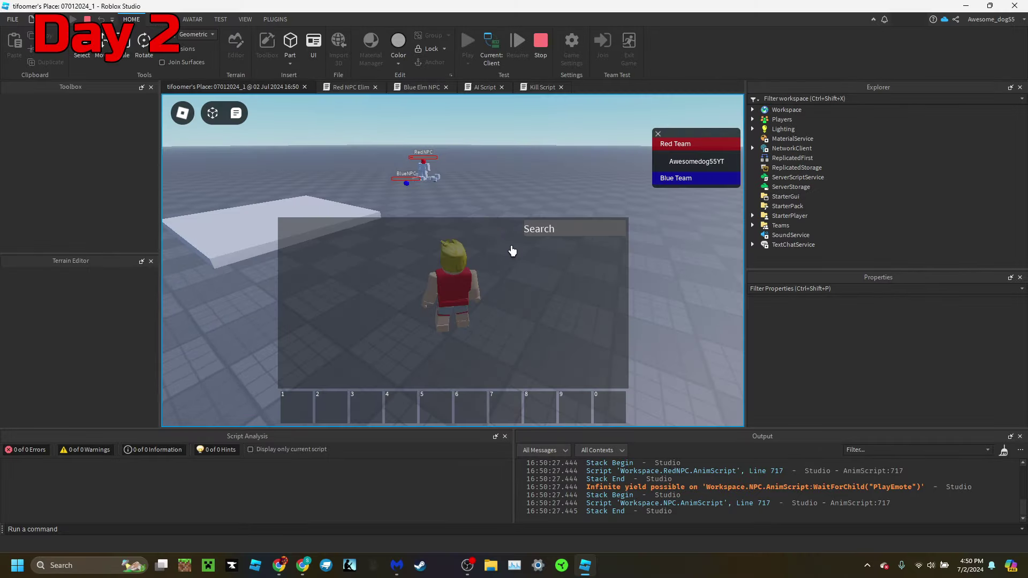
key("grave")
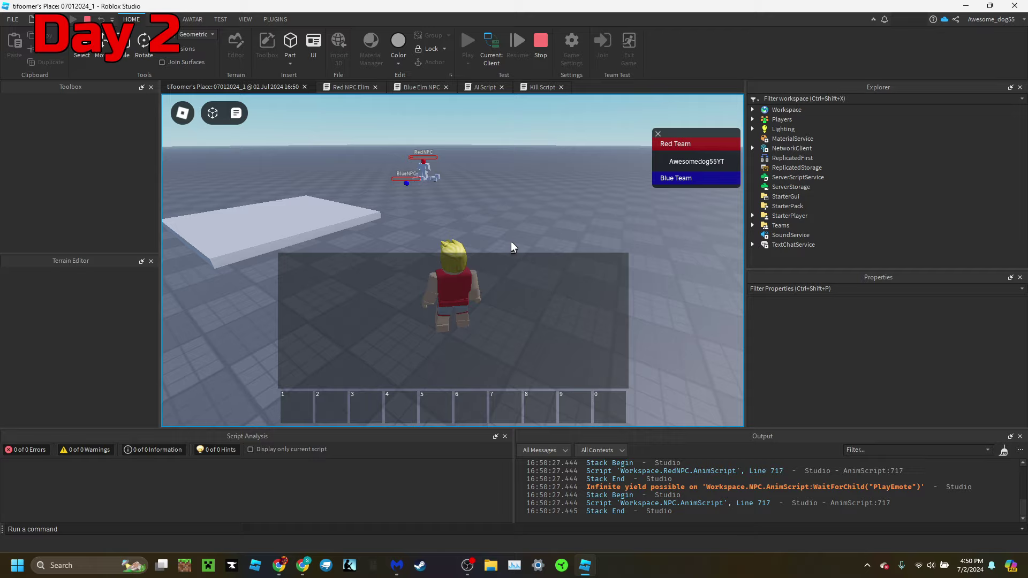
key("w")
key("w")
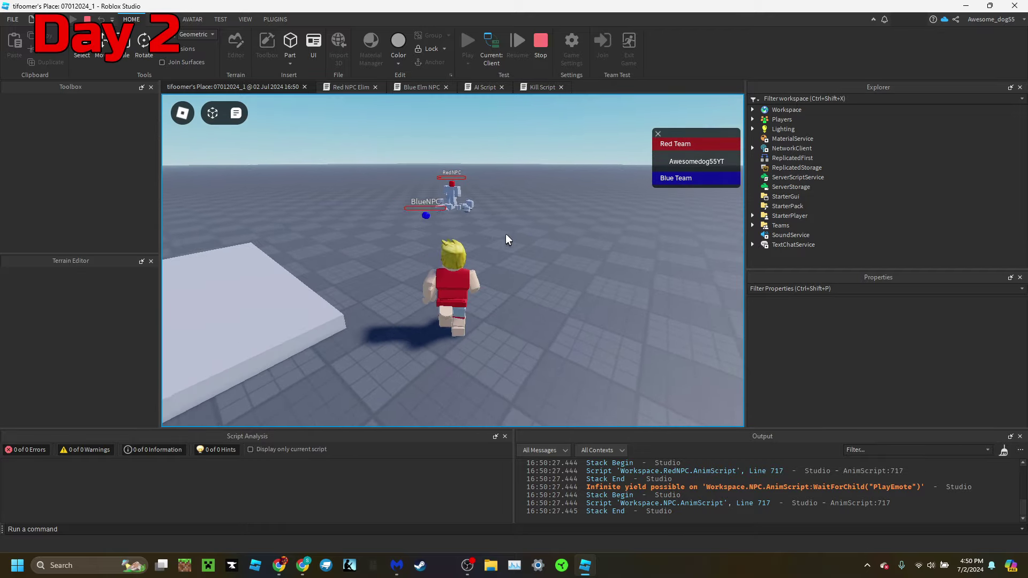
key("w")
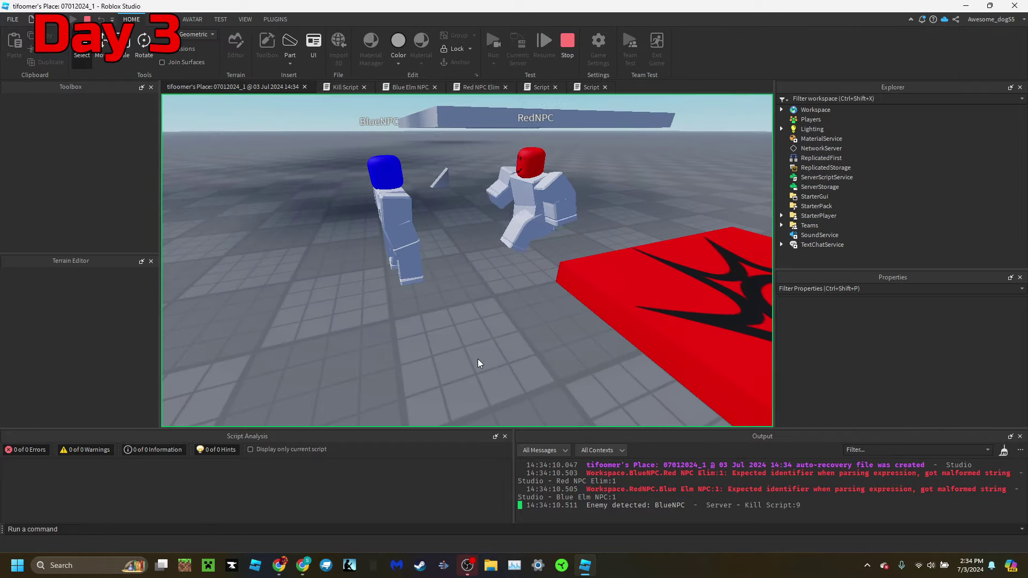
Observe the battle between the red and blue NPC groups while moving the character around it
key("w")
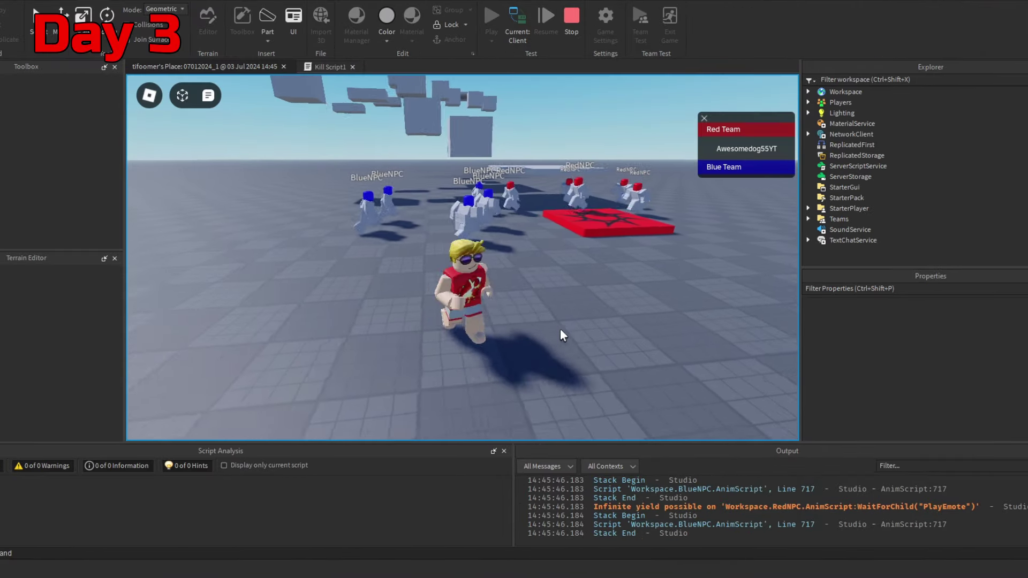
key("d")
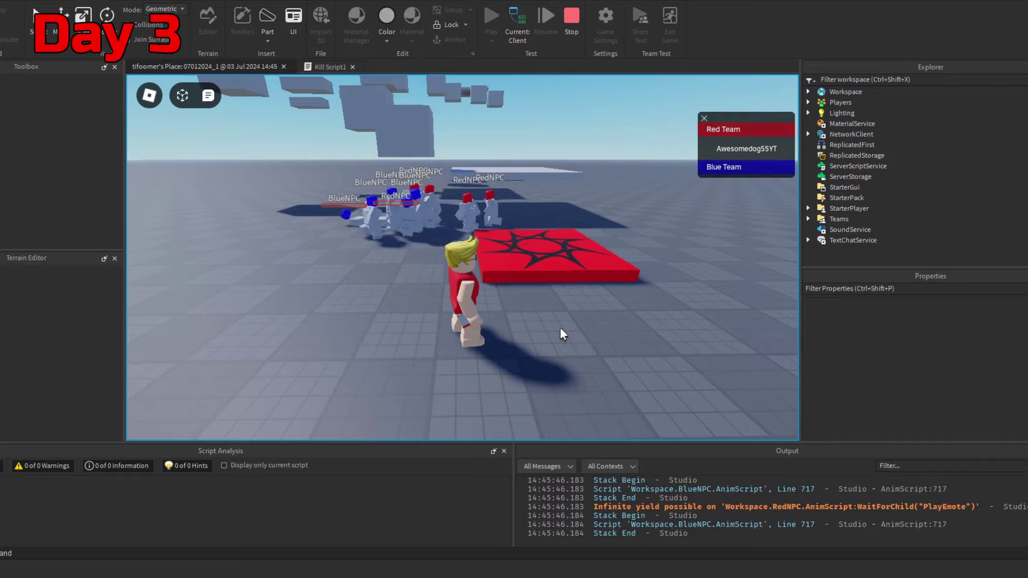
key("w")
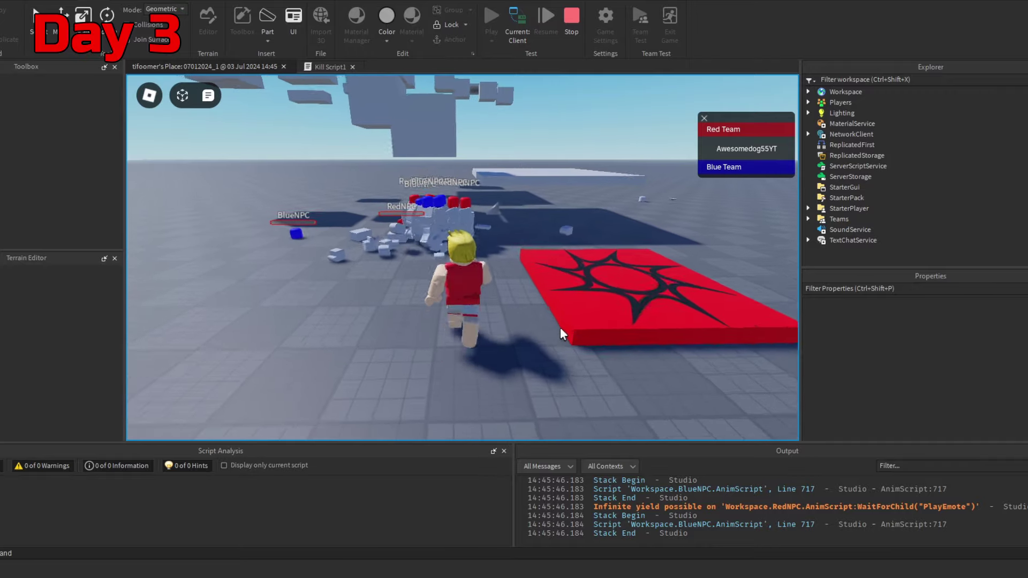
key("s")
key("a")
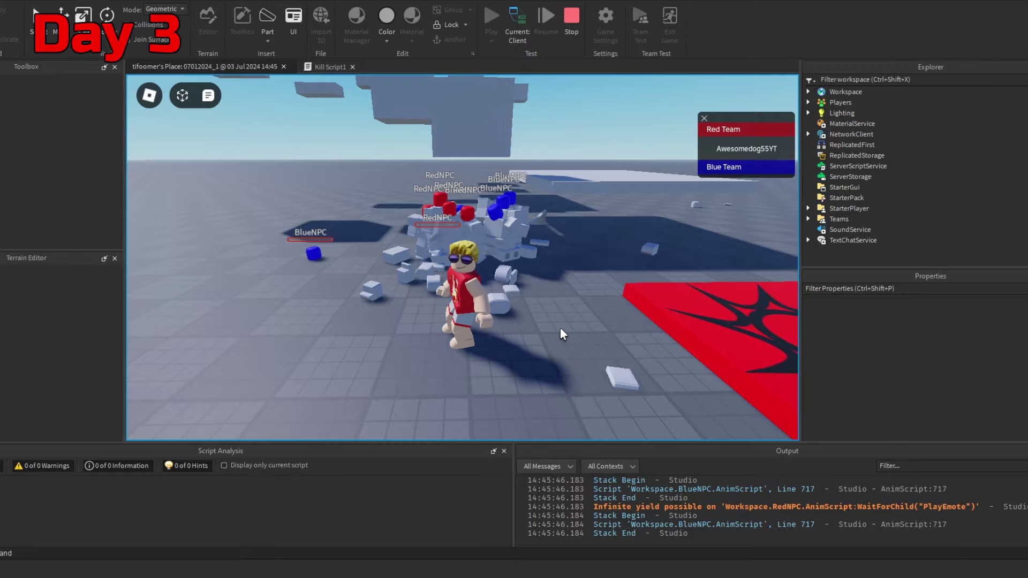
key("w")
key("s")
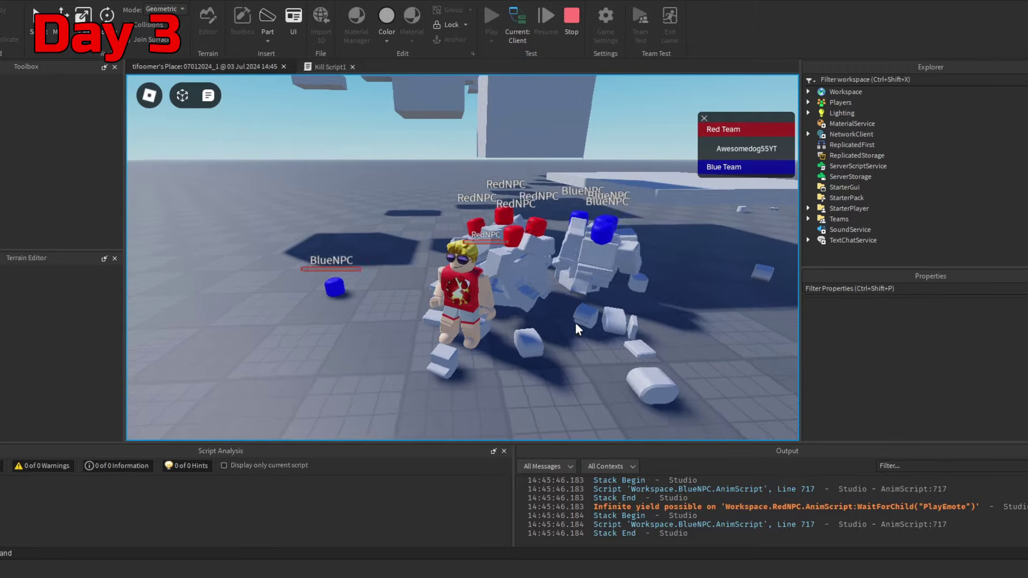
right_click_drag(575, 324, 576, 324)
key("a")
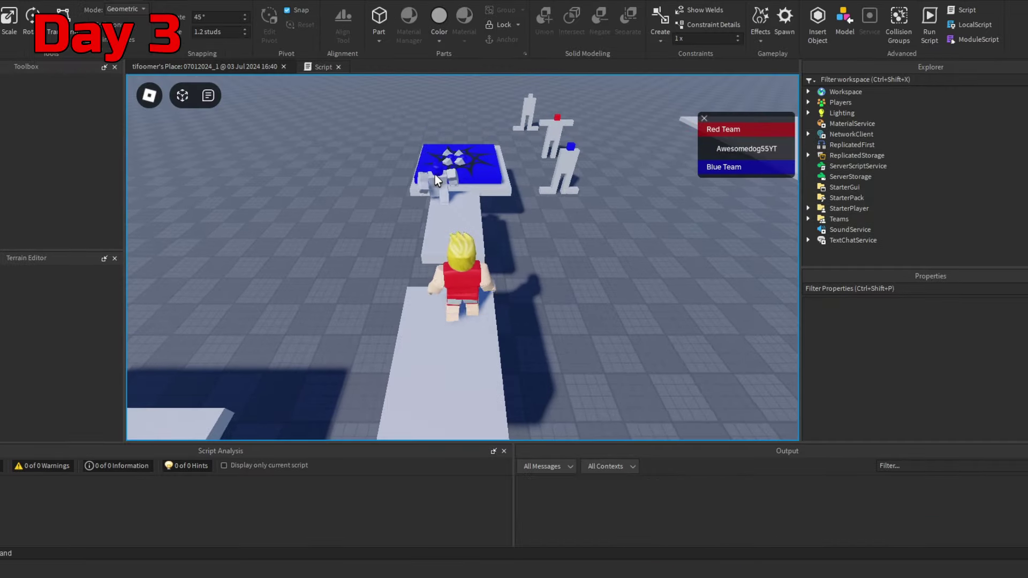
Walk the character over the red spawn platform to test claiming and the spawned red NPC
right_click_drag(435, 174, 435, 174)
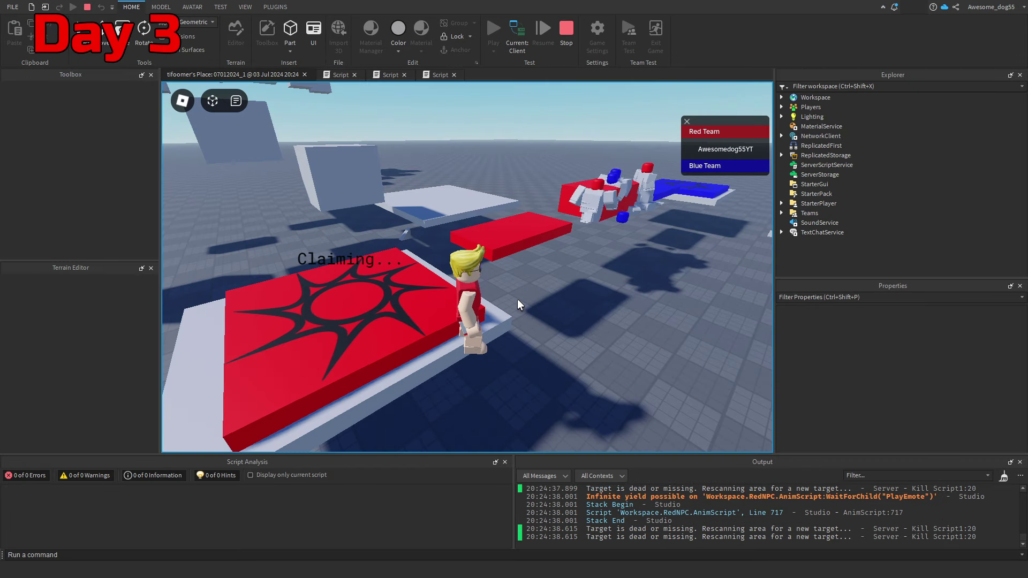
key("a")
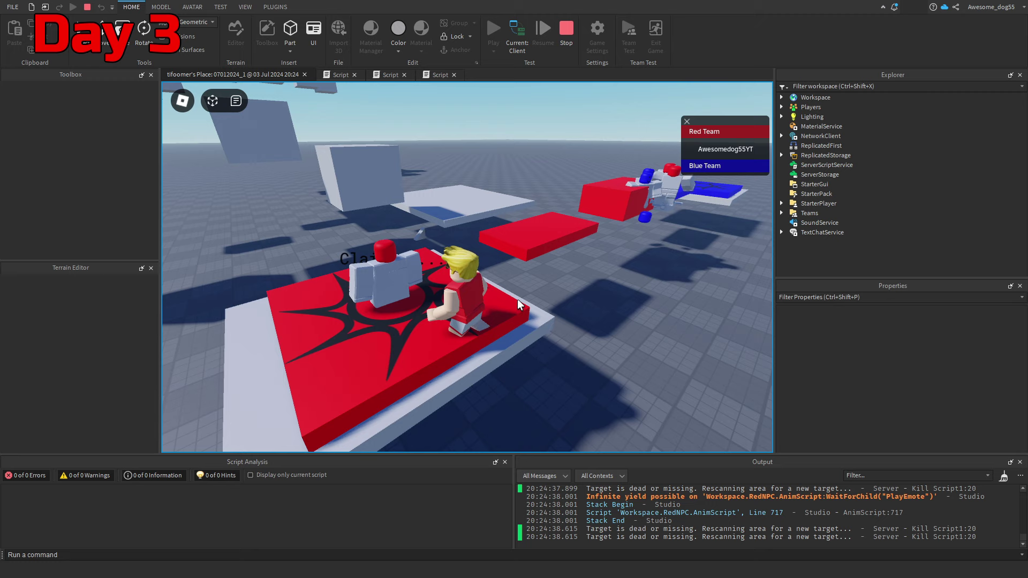
key("d")
scroll(517, 305, "down", 5)
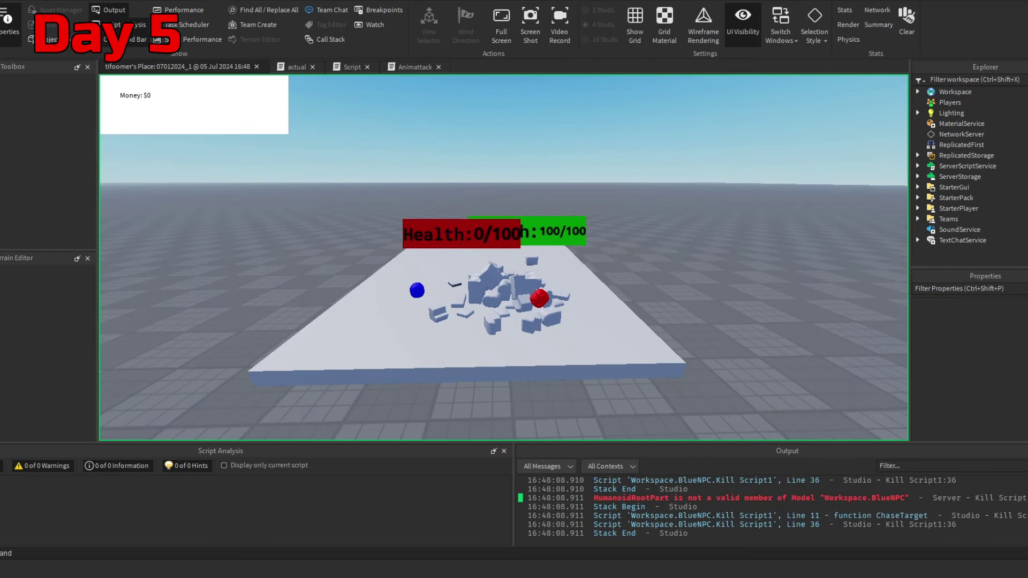
Stop the simulation, start a player test and walk the character onto the red spawn platform
key("shift+F5")
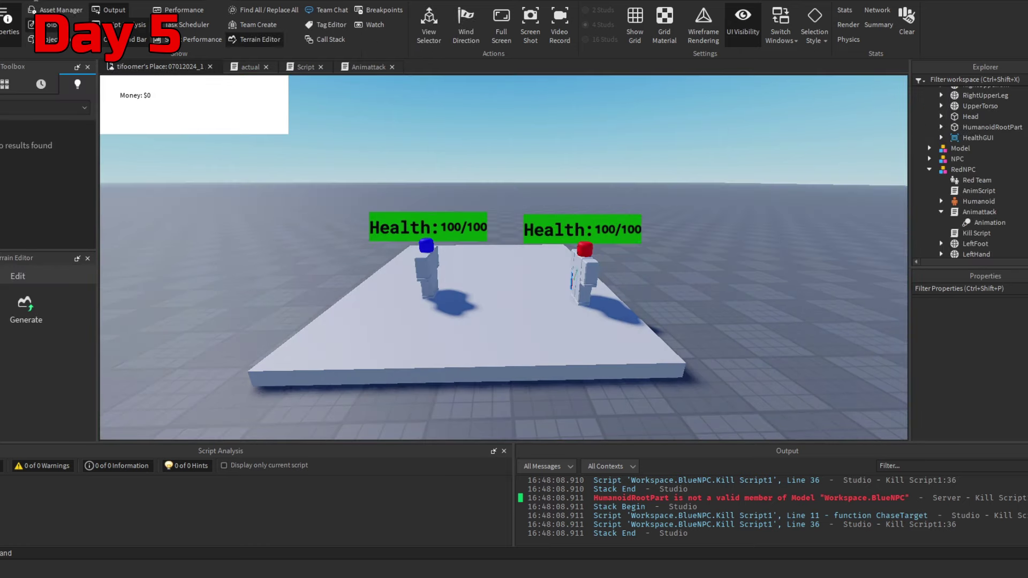
key("F5")
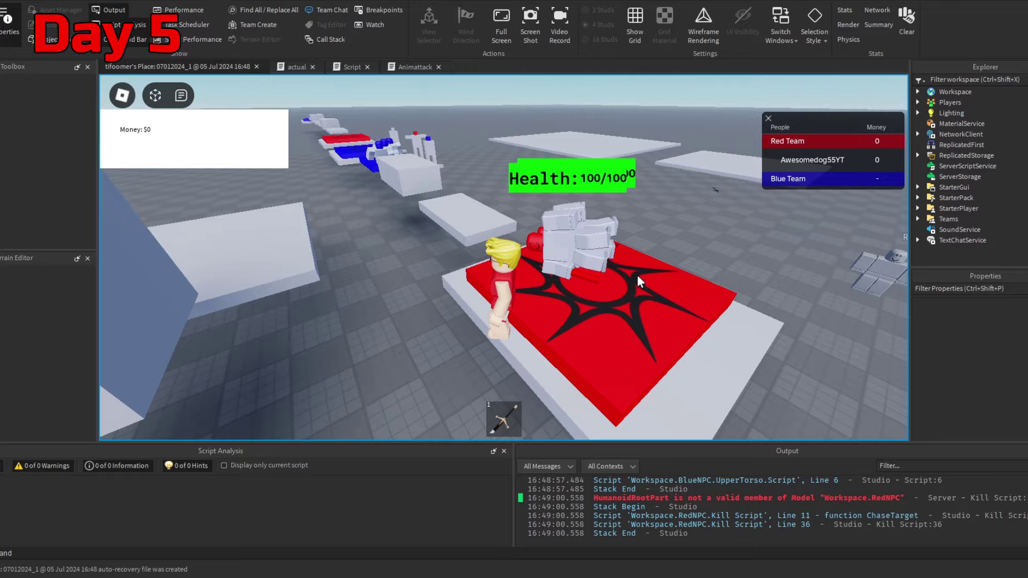
key("w")
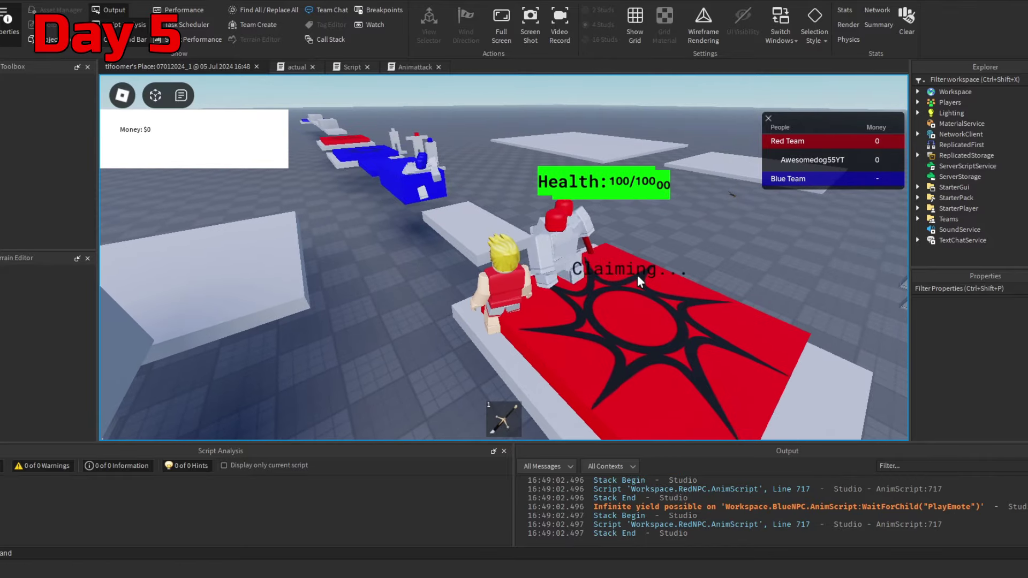
Walk the character off the red spawn platform and jump it across to the crowd of fighting NPCs
key("s")
right_click_drag(637, 274, 637, 274)
key("w")
key("space")
key("w")
key("space")
key("space")
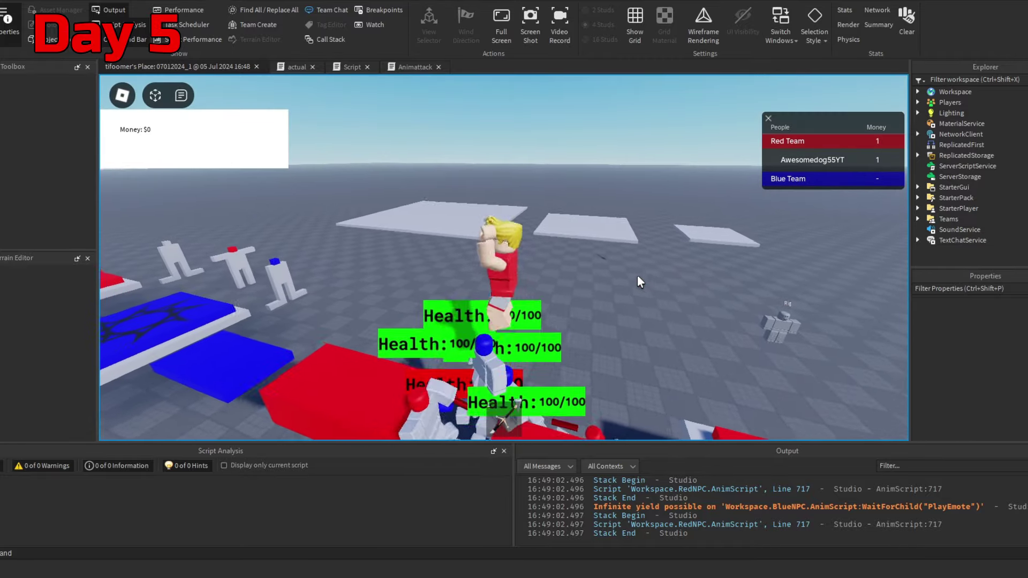
Move the character onto the small claimable platform beside the NPC battle and hold it for the red team
key("a")
key("space")
key("d")
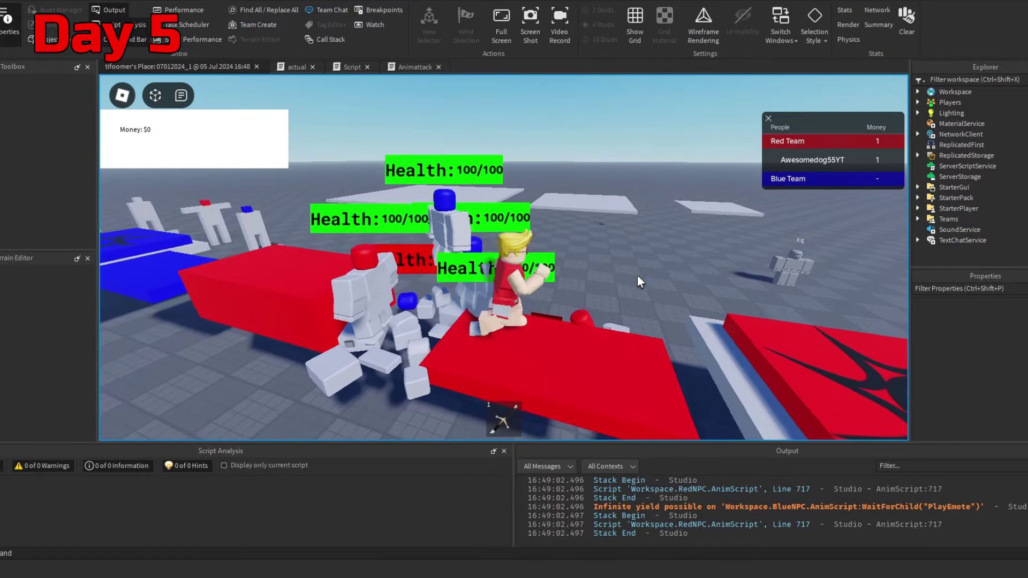
key("w")
right_click_drag(638, 275, 638, 275)
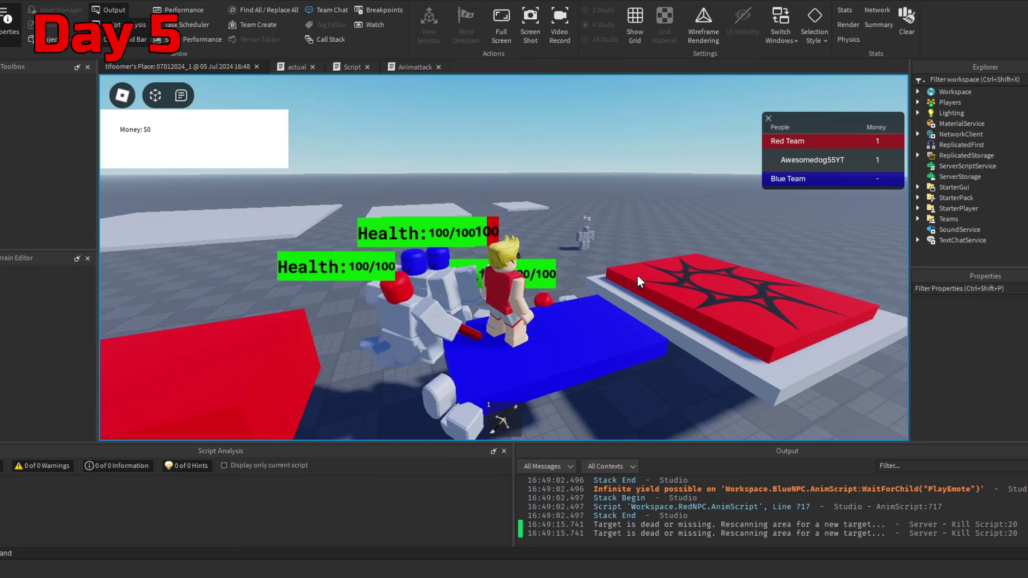
key("d")
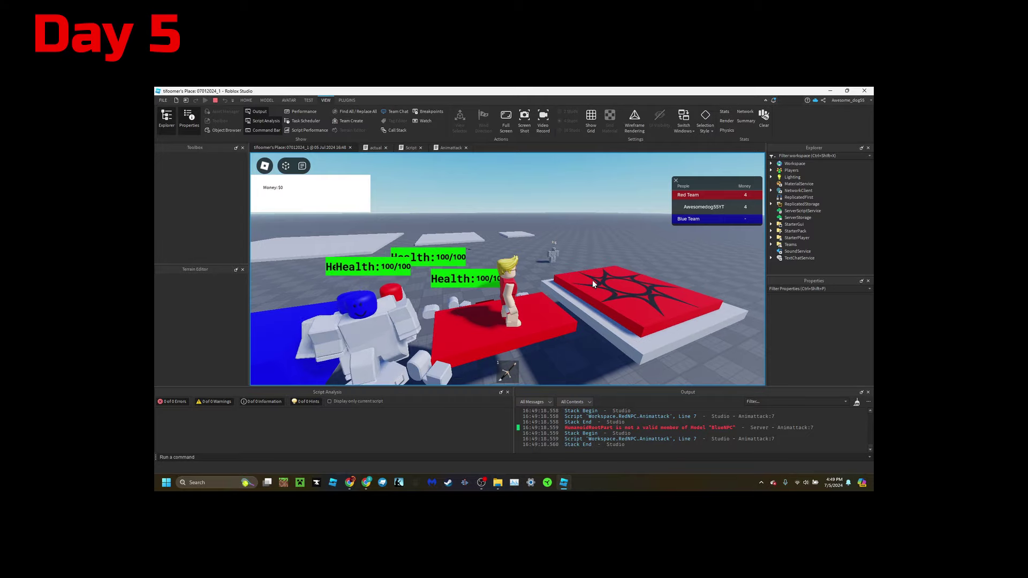
Jump the character along the claimed platform next to the red spawn while surveying the row of platforms
right_click_drag(638, 274, 583, 264)
key("d")
key("space")
key("w")
key("space")
scroll(583, 265, "down", 3)
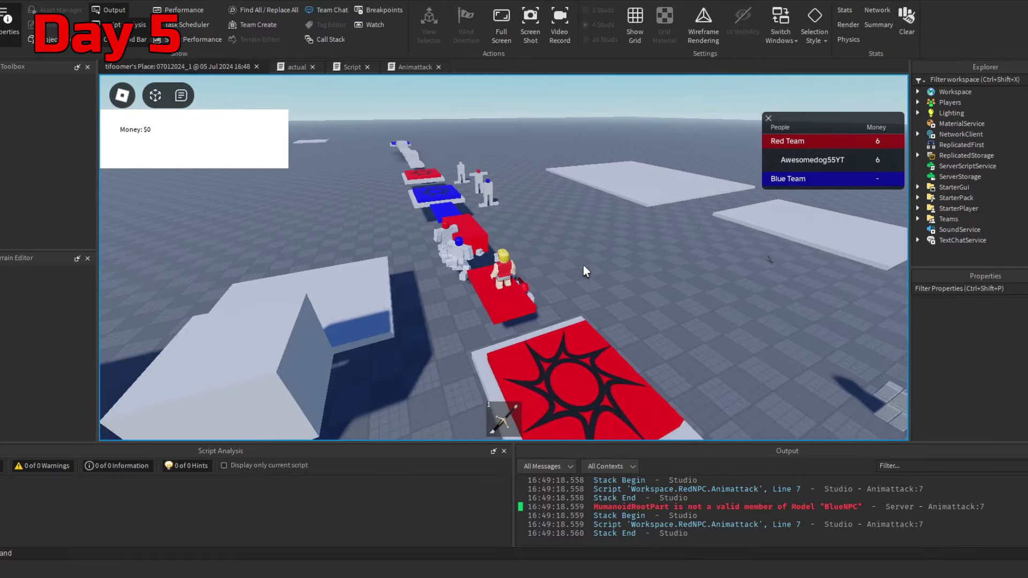
key("w")
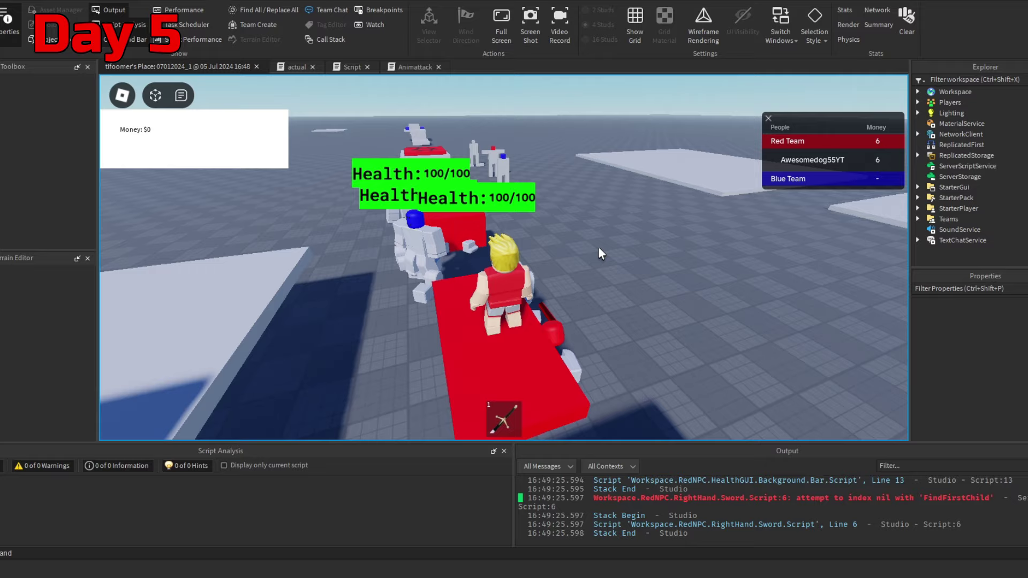
Examine the ongoing NPC battle from several angles around the character's platform
right_click_drag(620, 214, 619, 214)
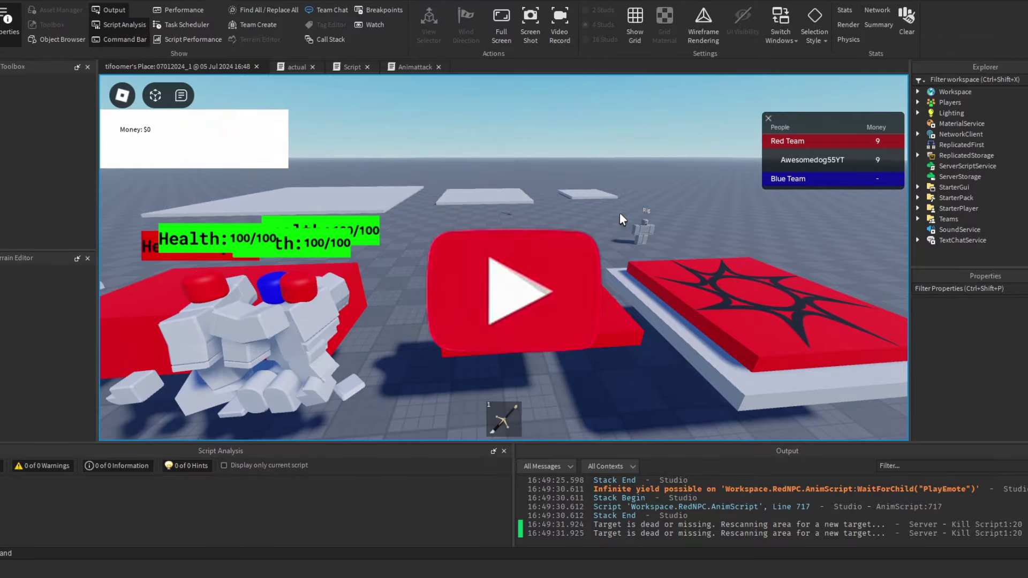
right_click_drag(552, 187, 552, 187)
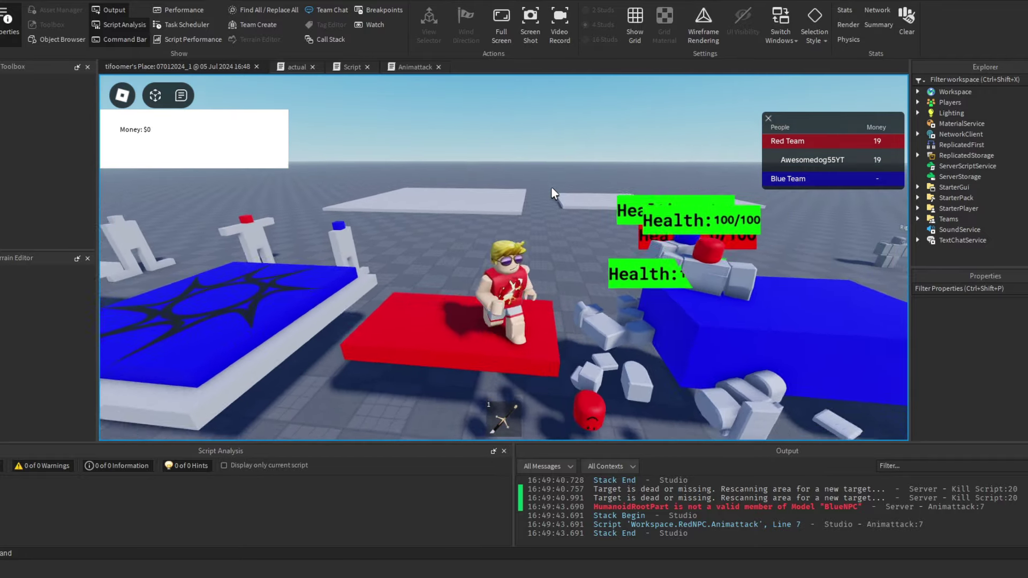
right_click_drag(552, 187, 552, 188)
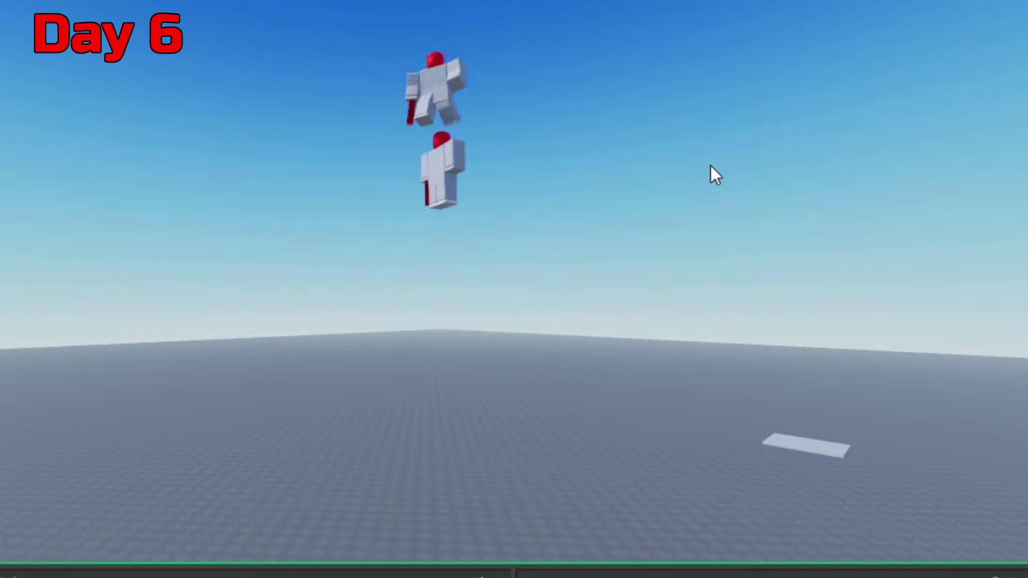
Inspect the airborne red NPCs and the spawn platforms from different angles in the running simulation
right_click_drag(711, 166, 723, 180)
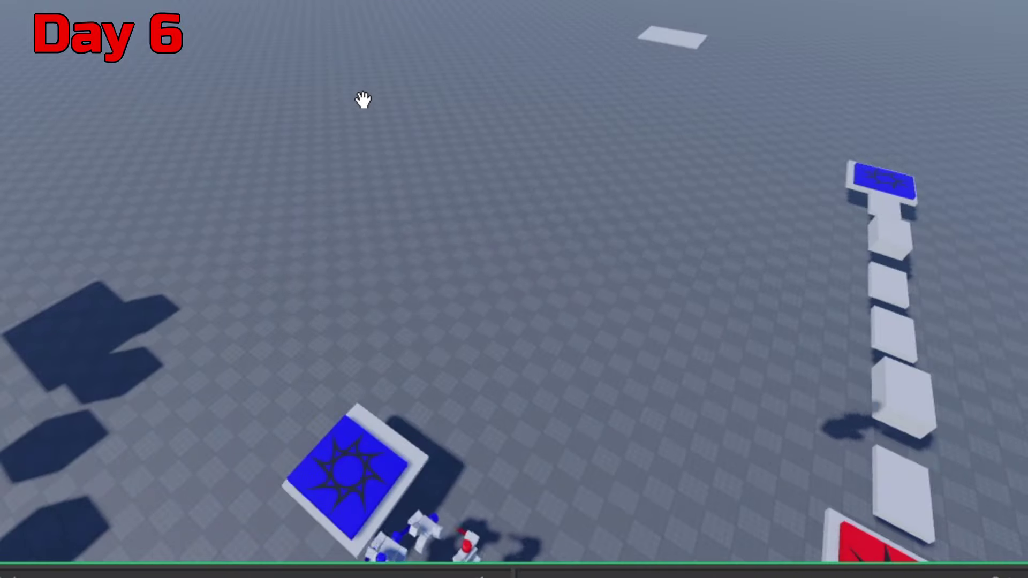
mouse_move(363, 100)
right_mouse_down()
mouse_move(377, 40)
mouse_move(378, 62)
right_mouse_up()
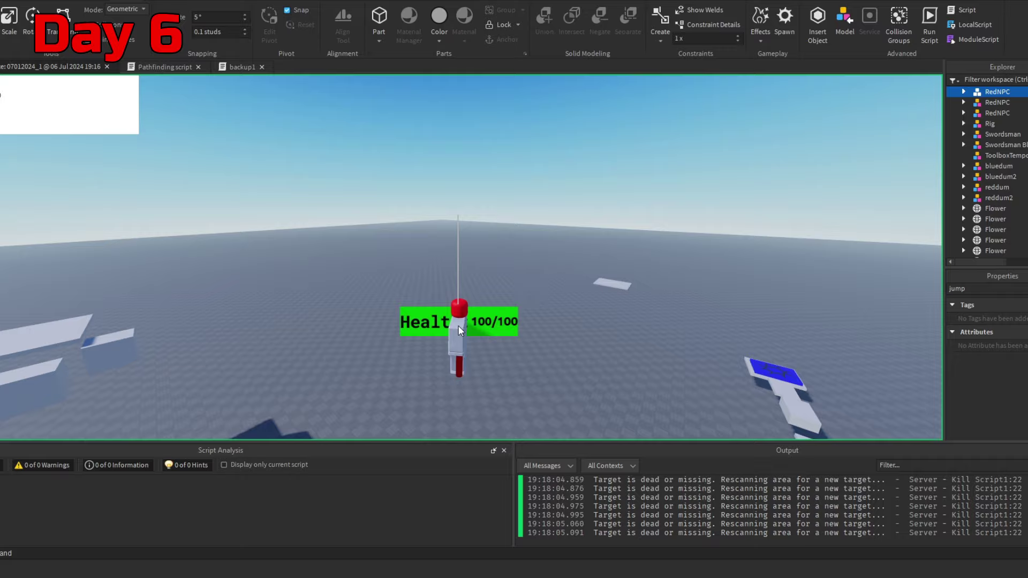
right_click_drag(421, 207, 415, 213)
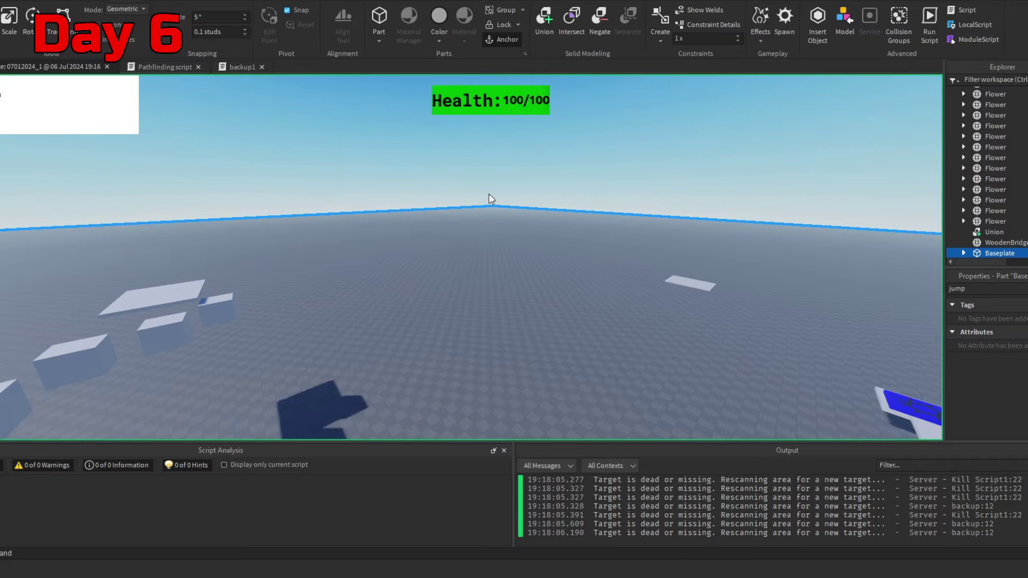
left_click(456, 375)
right_click_drag(455, 379, 476, 320)
scroll(475, 312, "up", 3)
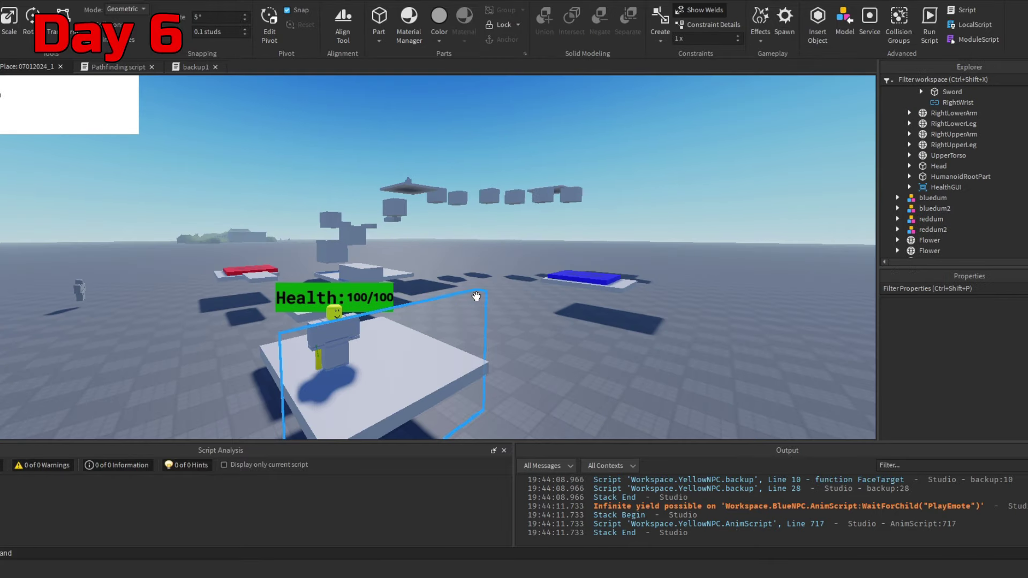
Run the simulation and follow the NPCs from the YellowNPC platform over to the red spawn
key("a")
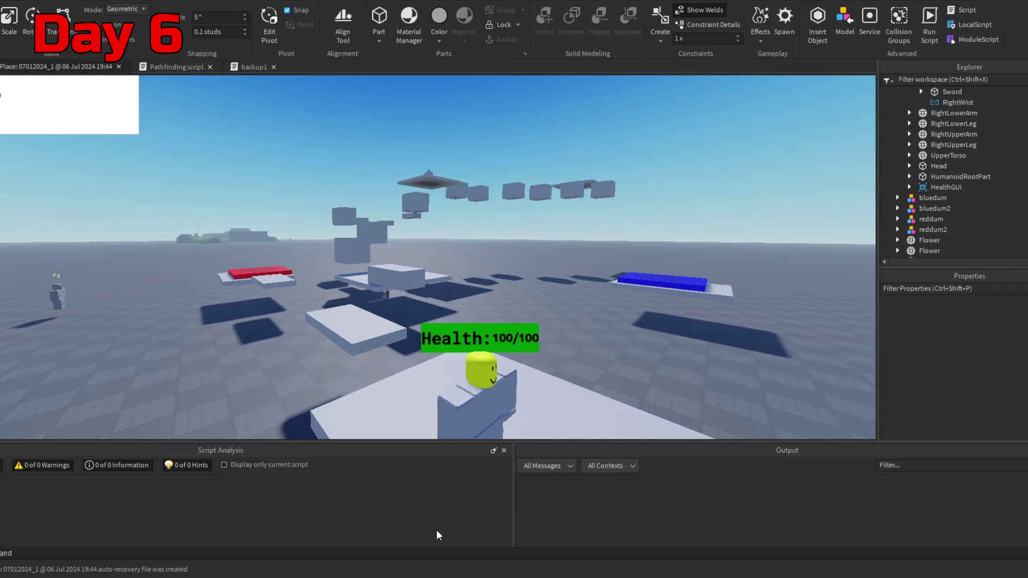
key("F8")
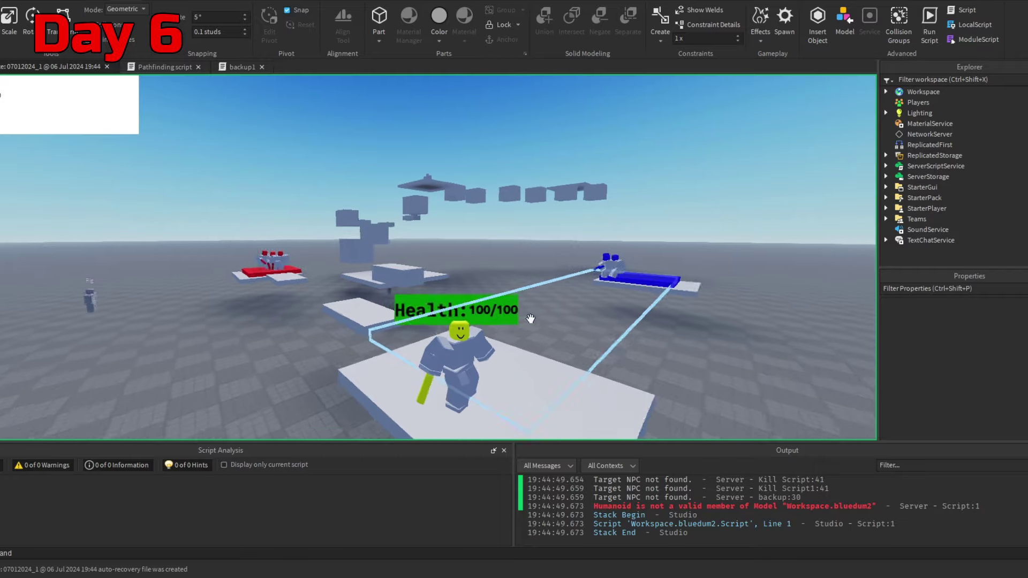
right_click_drag(481, 365, 514, 304)
key("w")
scroll(437, 301, "up", 6)
right_click_drag(436, 301, 439, 306)
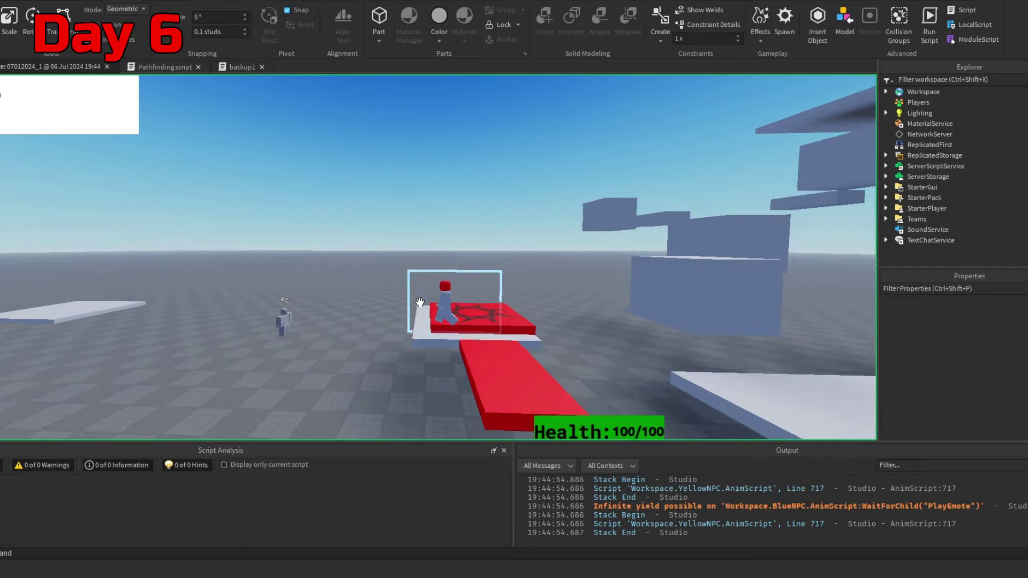
Select a RedNPC on the red spawn platform and focus the view on it to check how it moves
scroll(459, 324, "down", 5)
left_click(372, 354)
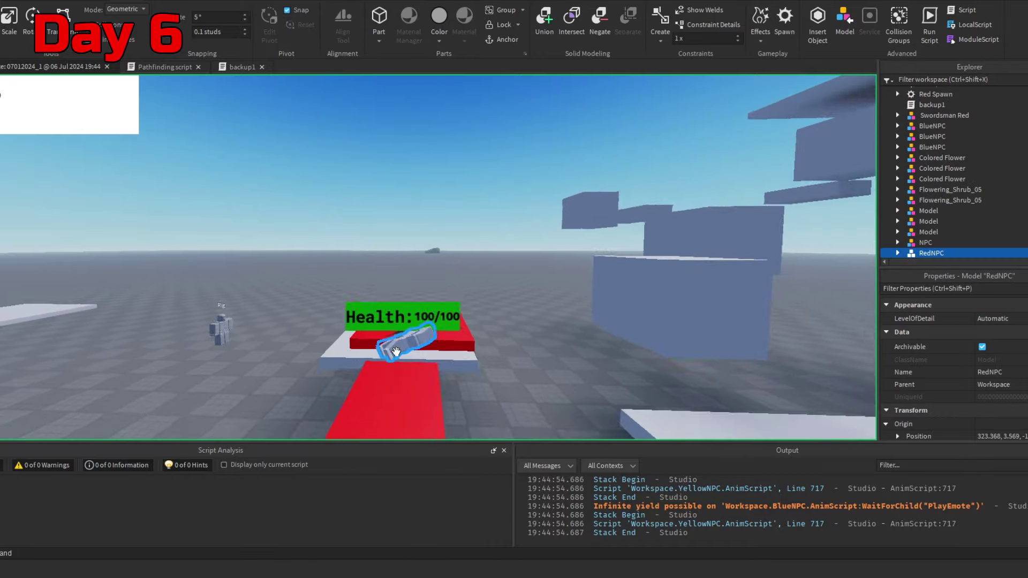
key("f")
scroll(455, 278, "up", 4)
right_click_drag(455, 278, 455, 278)
scroll(455, 263, "down", 4)
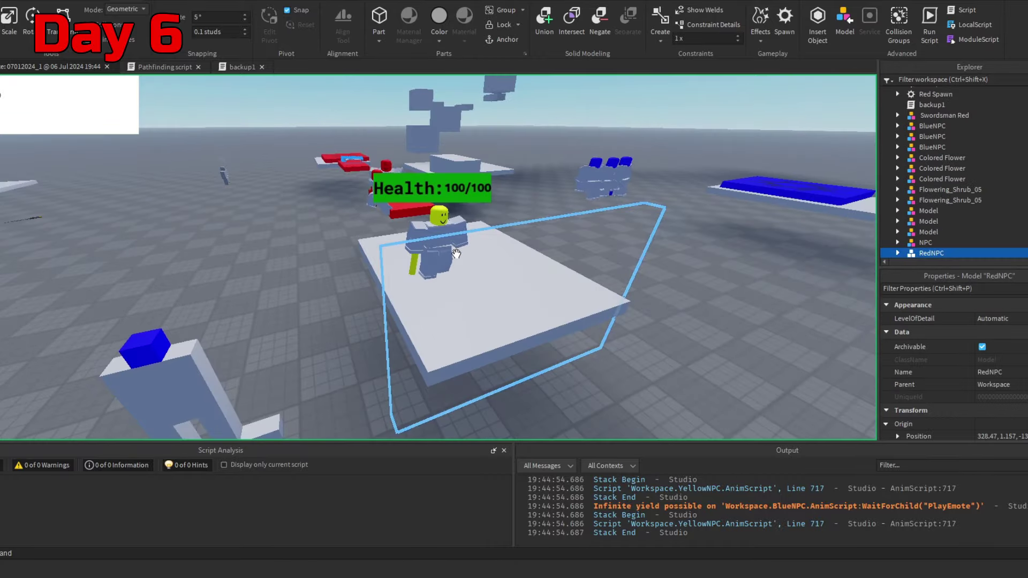
Select the YellowNPC beside the white platform and observe how the red NPCs fight it
scroll(456, 254, "up", 4)
scroll(454, 253, "down", 5)
left_click(289, 261)
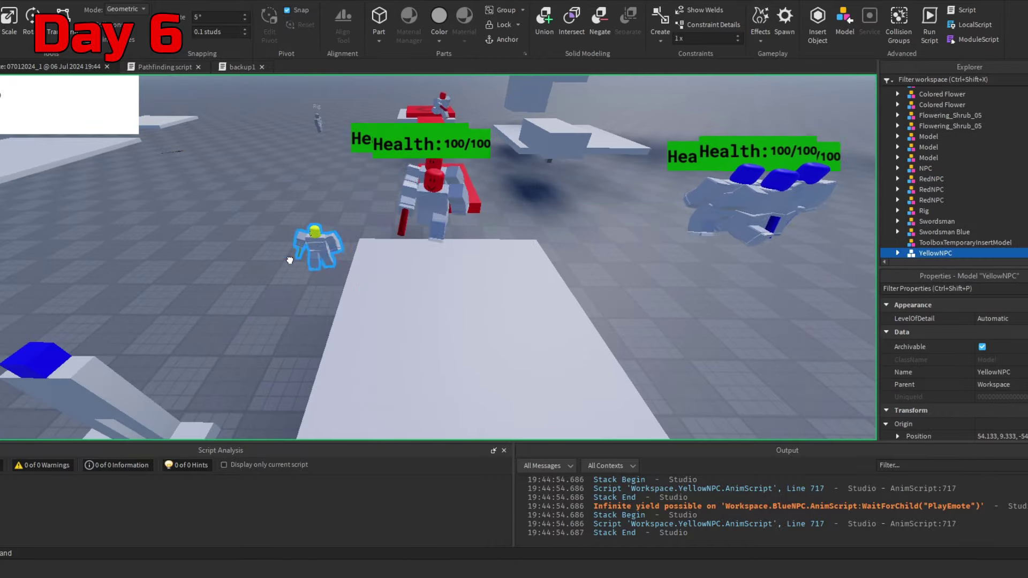
right_click_drag(223, 259, 224, 259)
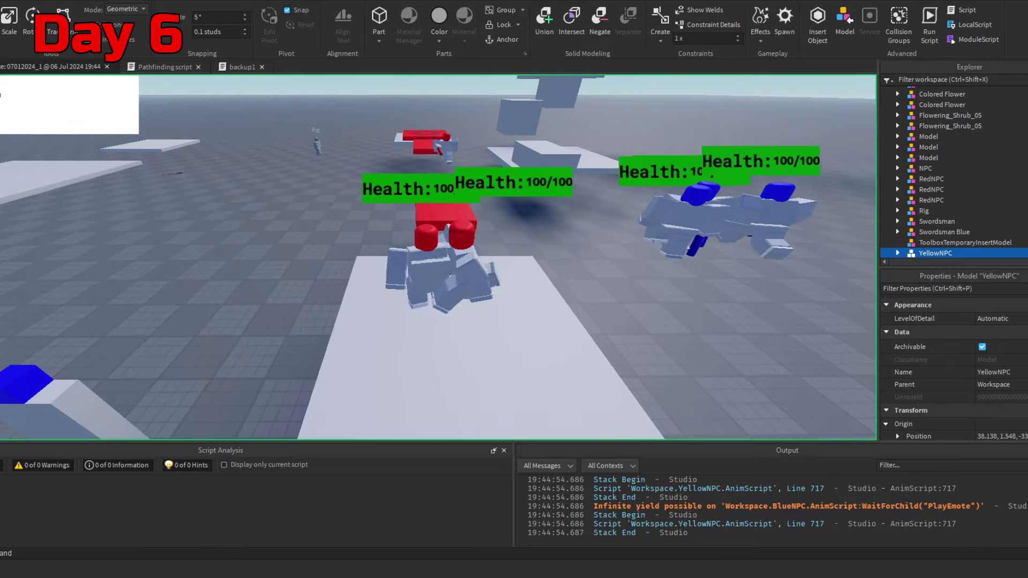
Observe the clash between the red and blue NPCs around the white platform from several angles
right_click_drag(341, 261, 340, 261)
key("w")
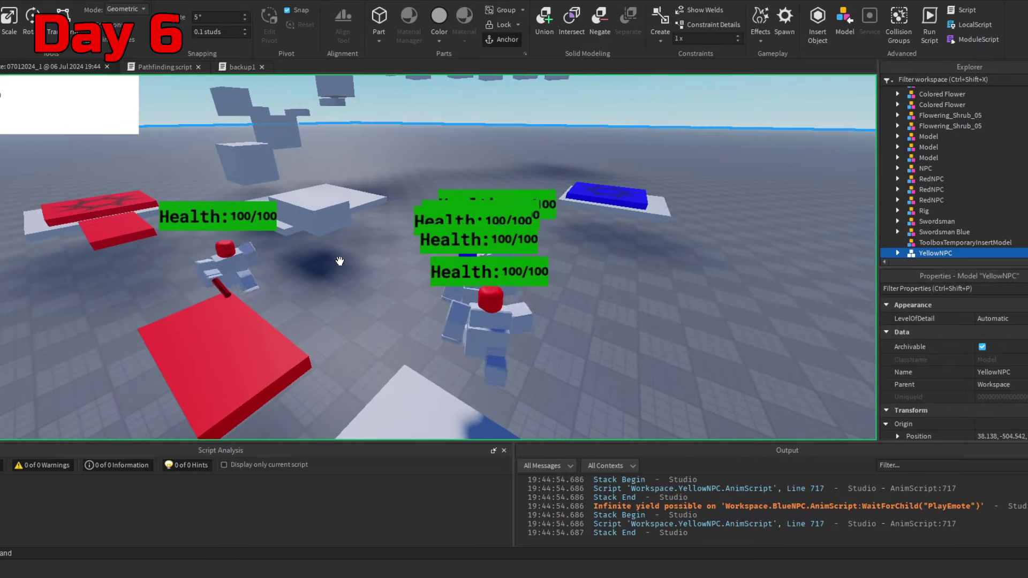
right_click_drag(505, 194, 505, 194)
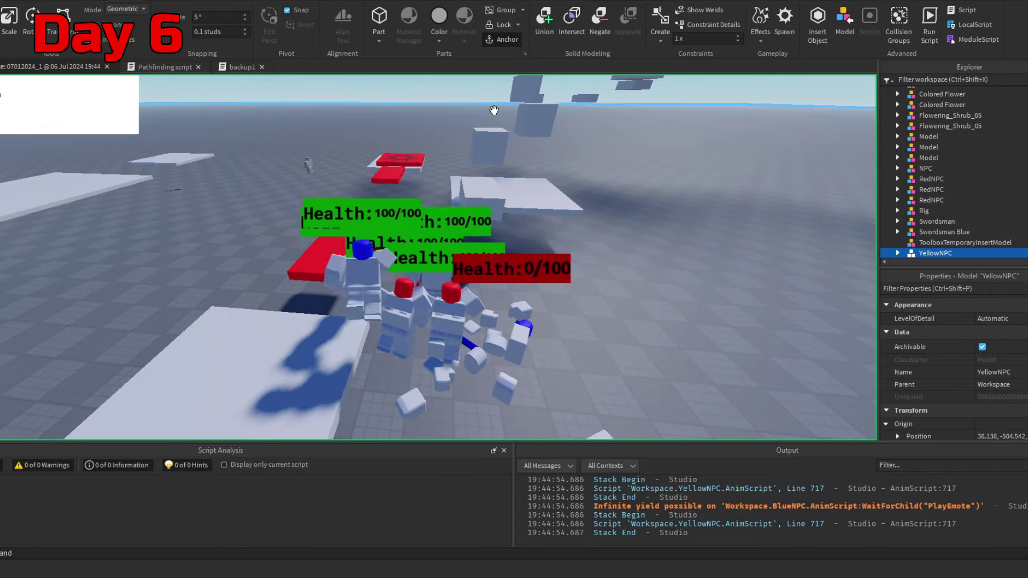
key("s")
right_click_drag(496, 127, 497, 127)
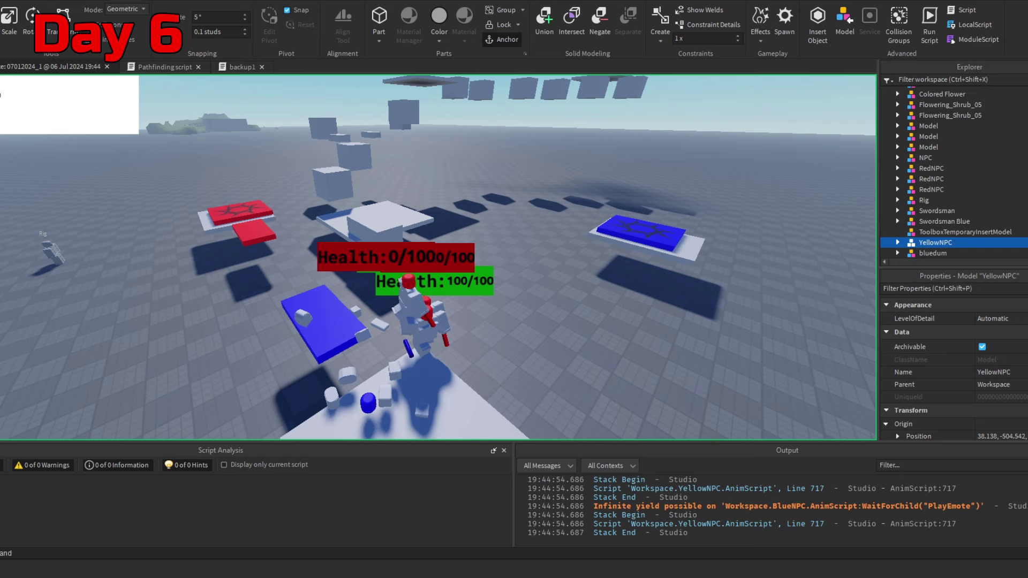
Expand the RedNPC model in ReplicatedStorage to check its scripts, then collapse it
scroll(933, 205, "down", 5)
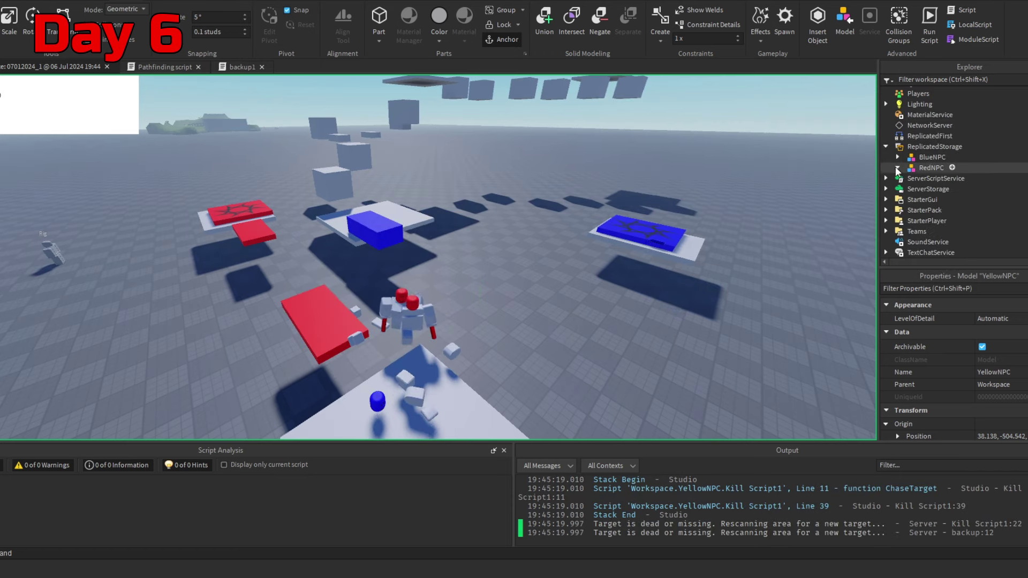
left_click(898, 169)
scroll(900, 172, "down", 1)
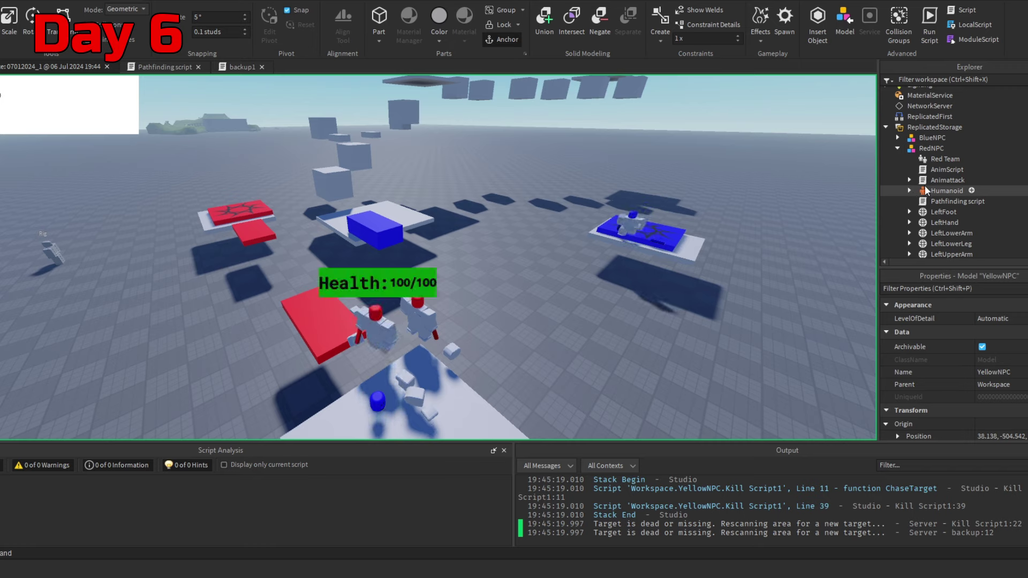
left_click(898, 149)
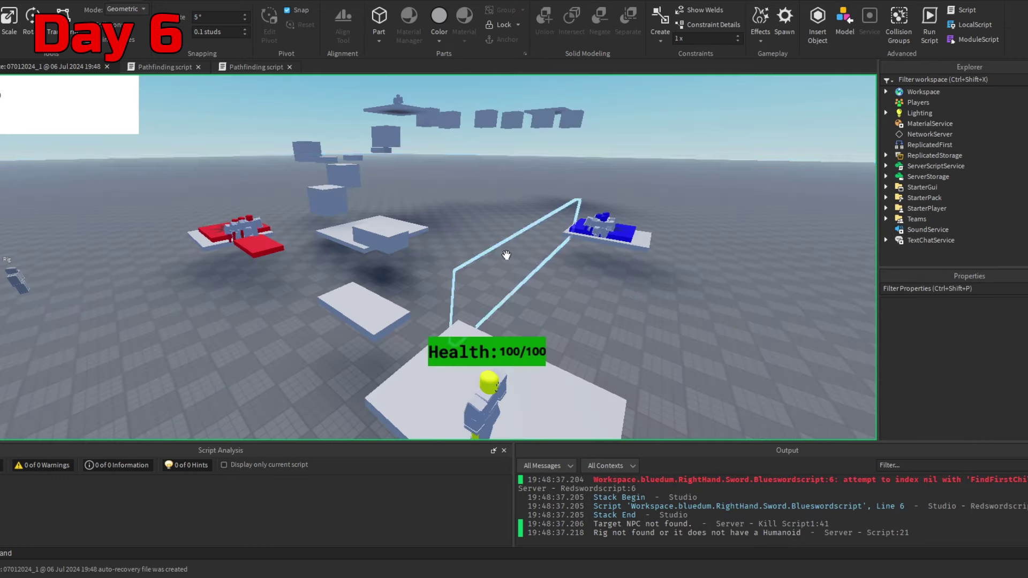
Observe the red and blue NPCs attacking the YellowNPC on the white platform in the new simulation
right_click_drag(649, 155, 649, 154)
key("w")
right_click_drag(711, 207, 666, 209)
key("s")
key("w")
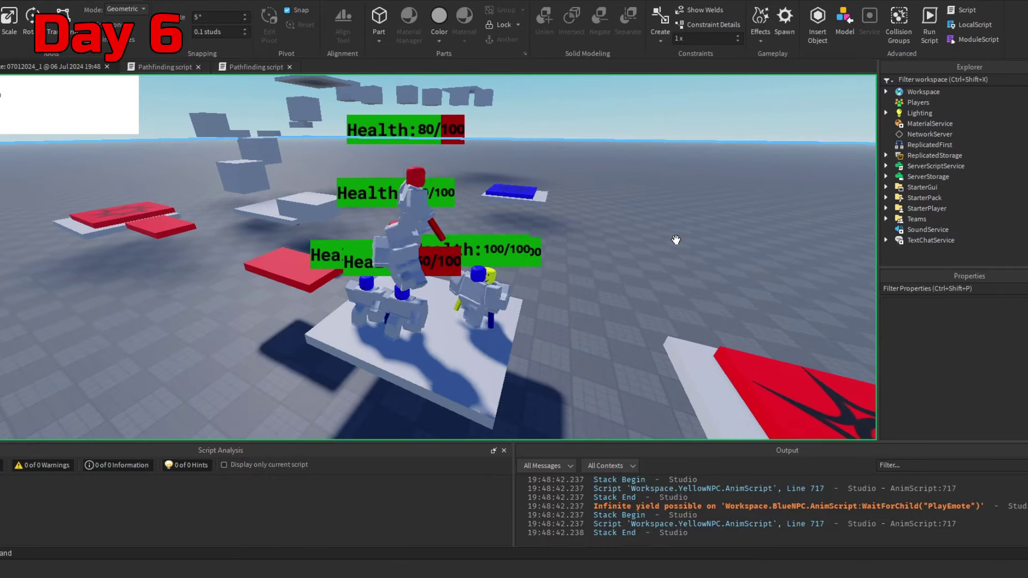
key("F11")
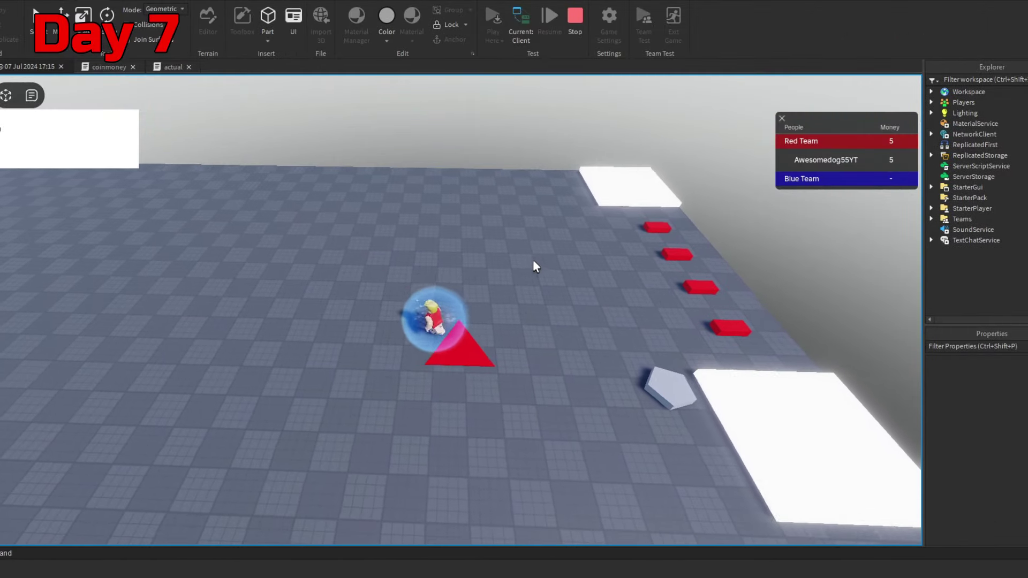
Walk the red-team character across the baseplate around the red triangular part to test the new map
key("s")
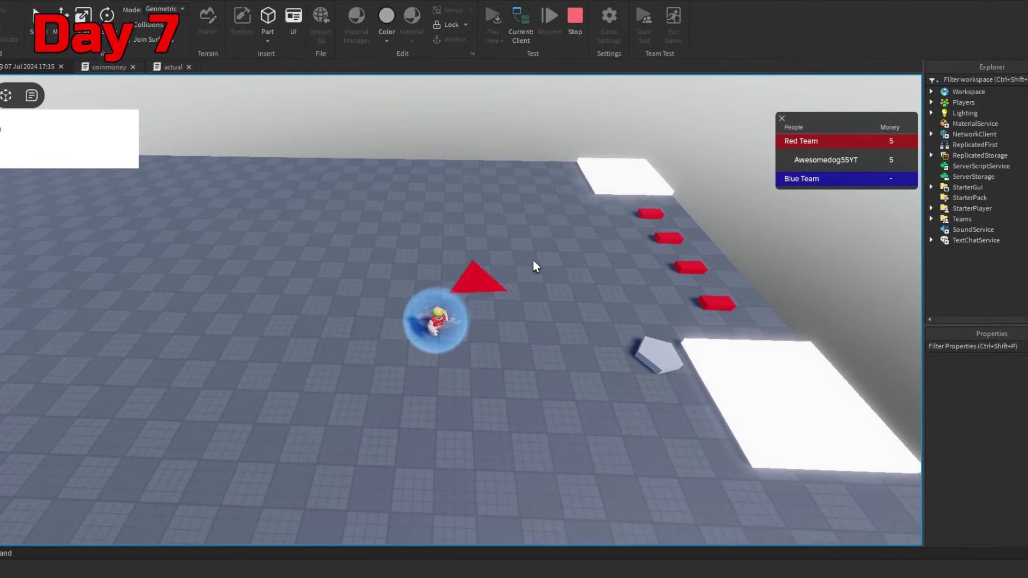
scroll(533, 260, "up", 4)
right_click_drag(533, 261, 534, 261)
key("w")
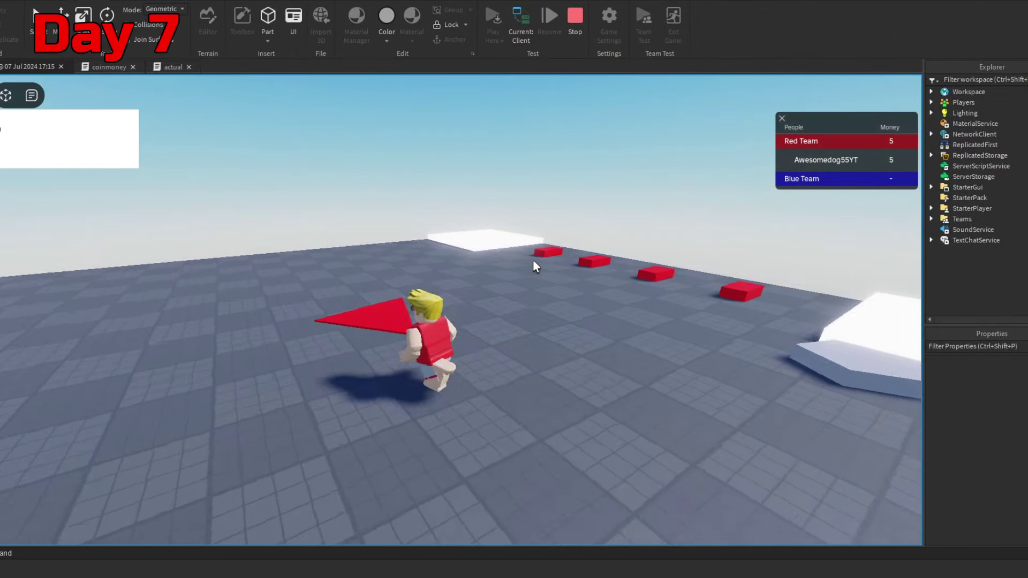
key("w")
key("a")
key("w")
Walk the green-team character across the baseplate in the four-team player test
key("s")
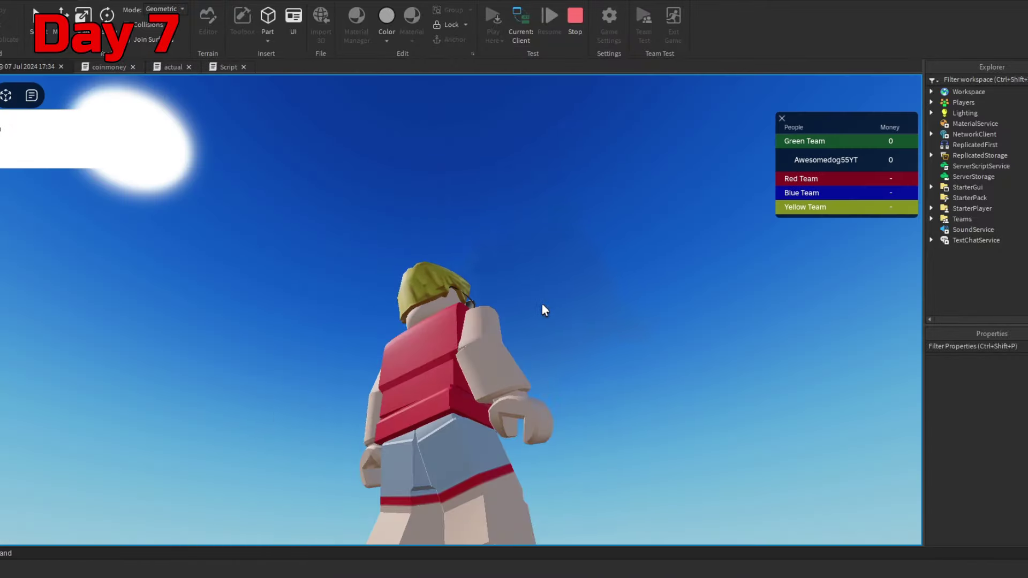
key("w")
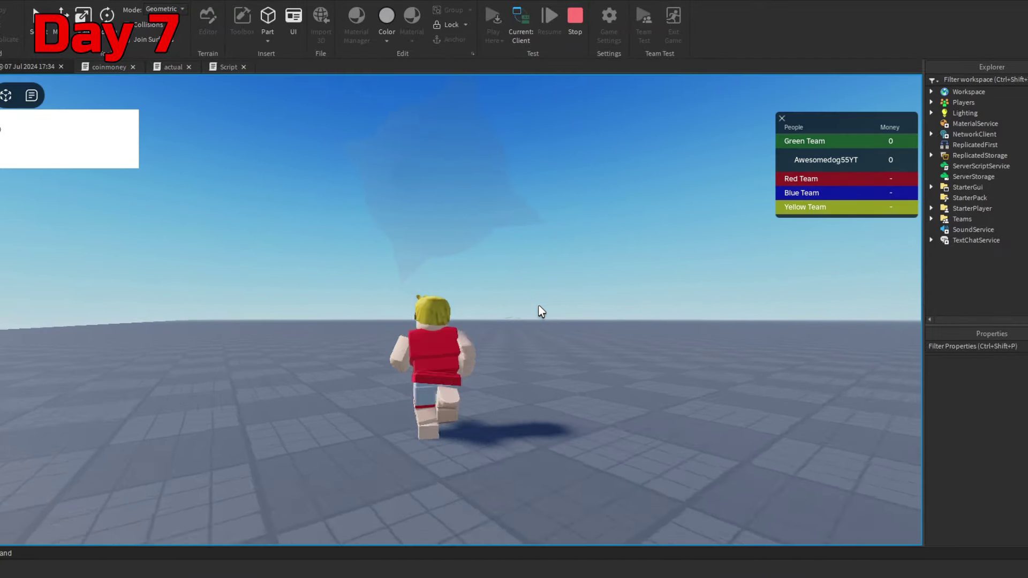
right_click_drag(538, 305, 539, 306)
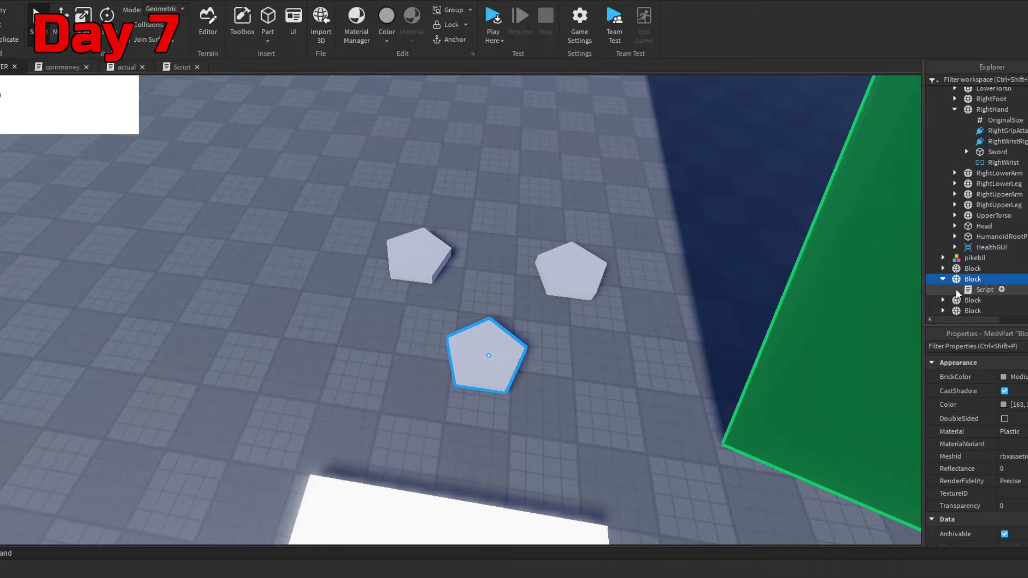
Check the script inside the front pentagonal Block, select the Block and survey the surrounding team base
left_click(984, 290)
left_click(973, 279)
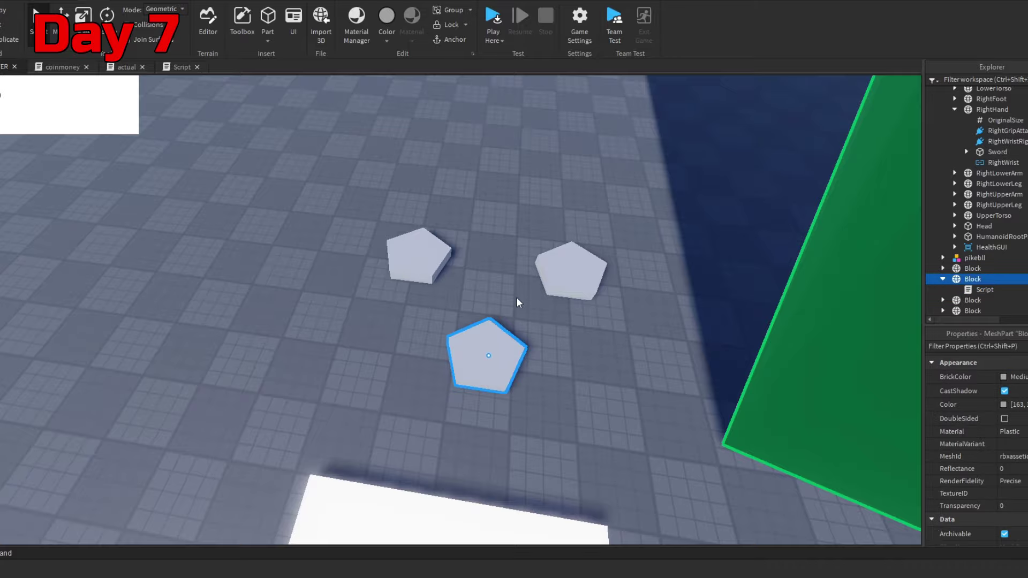
right_click_drag(525, 266, 525, 265)
key("s")
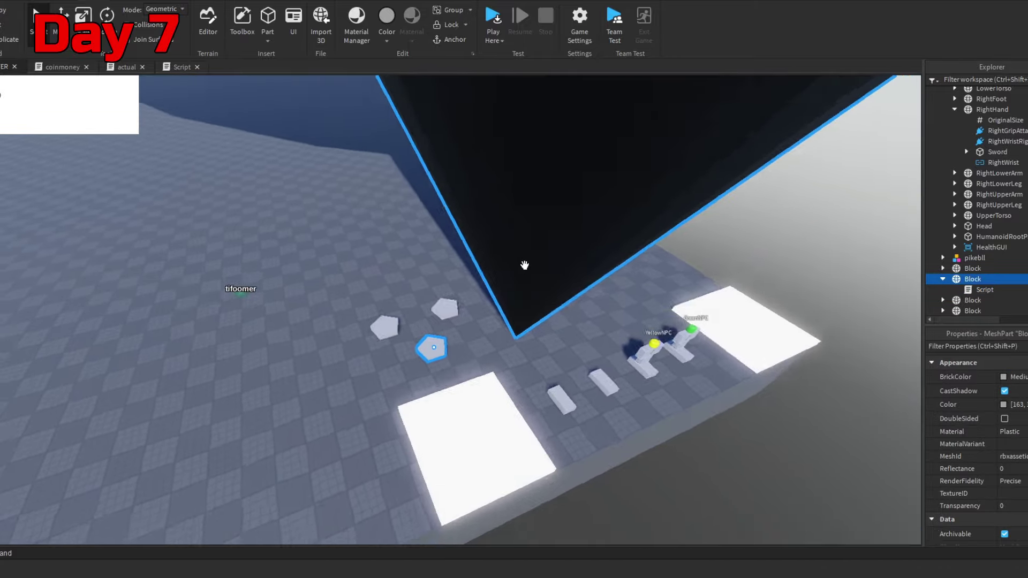
Run a simulation of the map, view the giant spiked ball above the team base, and stop the simulation
scroll(525, 265, "up", 5)
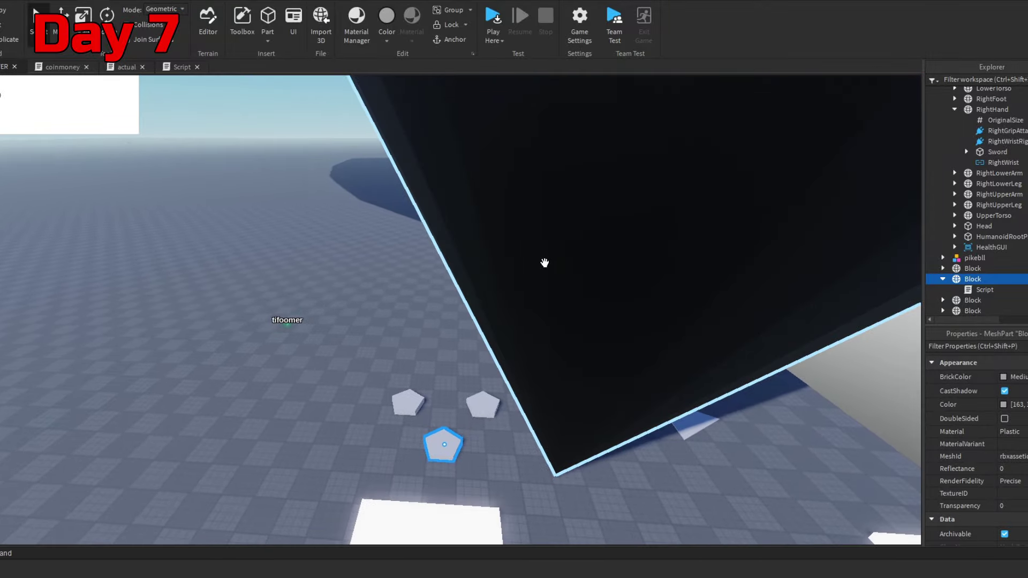
key("F8")
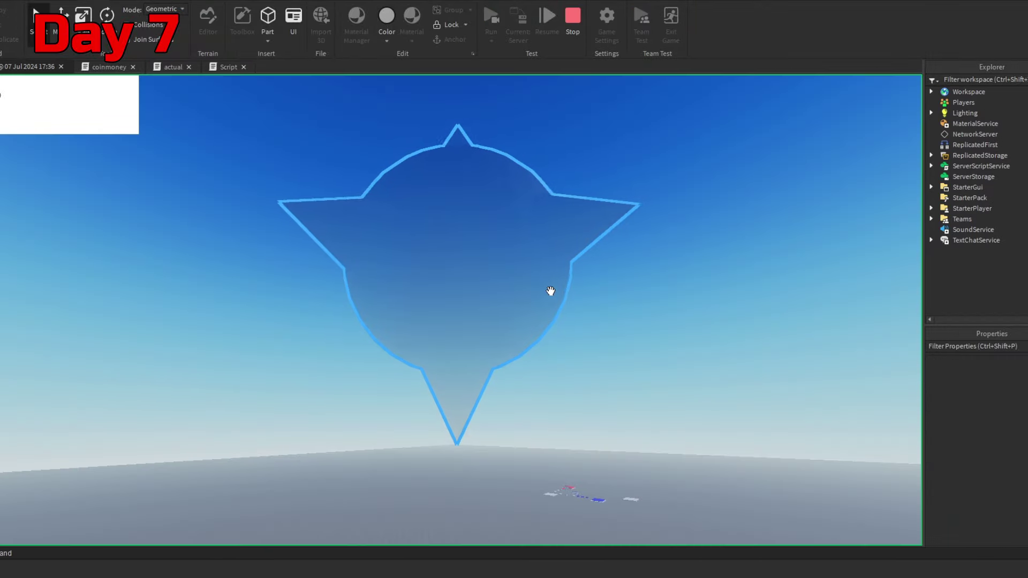
mouse_move(592, 333)
right_mouse_down()
mouse_move(642, 350)
mouse_move(592, 332)
right_mouse_up()
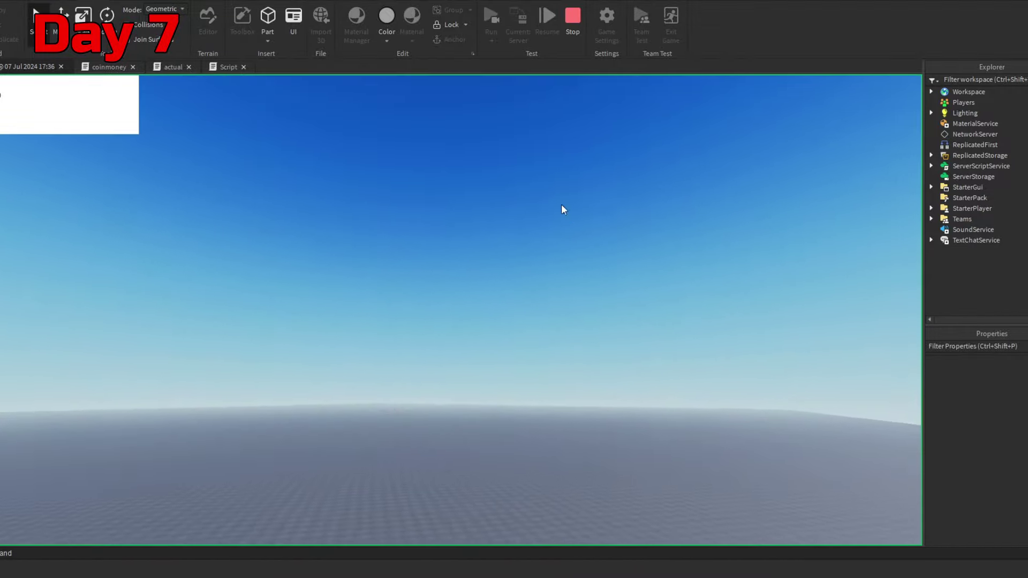
left_click(568, 32)
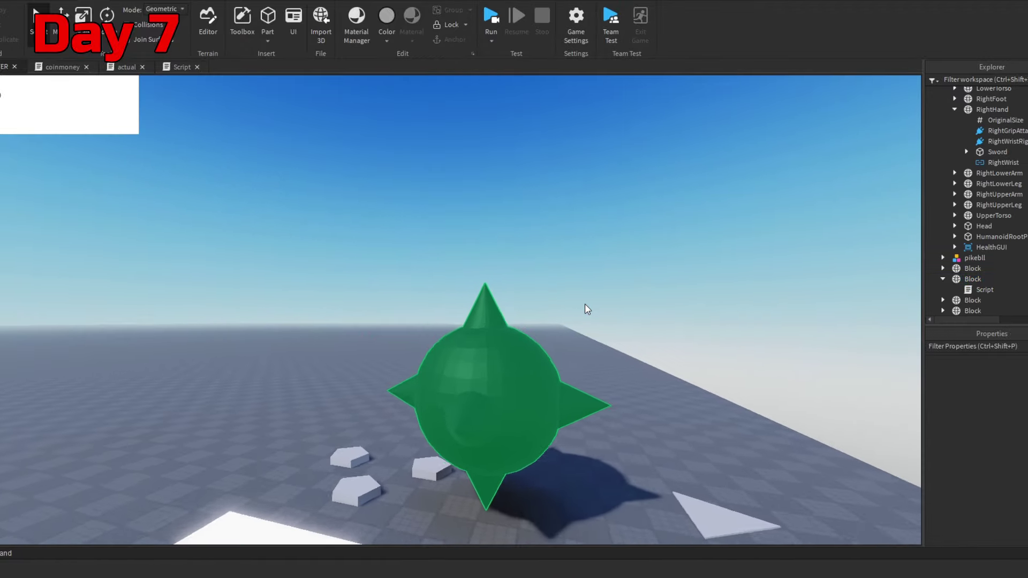
Examine the green spiked ball standing beside the pentagonal blocks and the yellow and green NPCs
right_click_drag(584, 303, 586, 303)
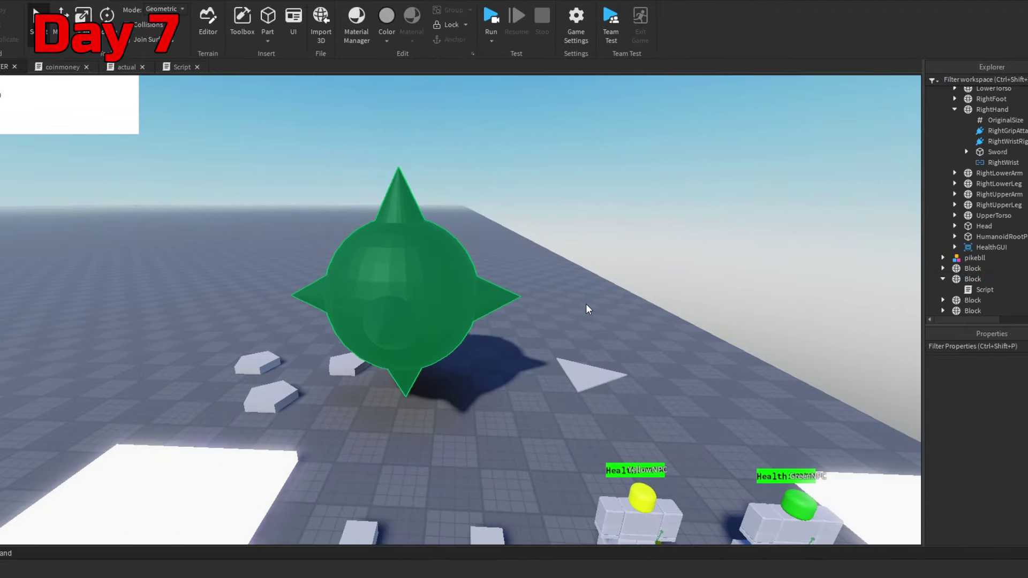
key("d")
key("a")
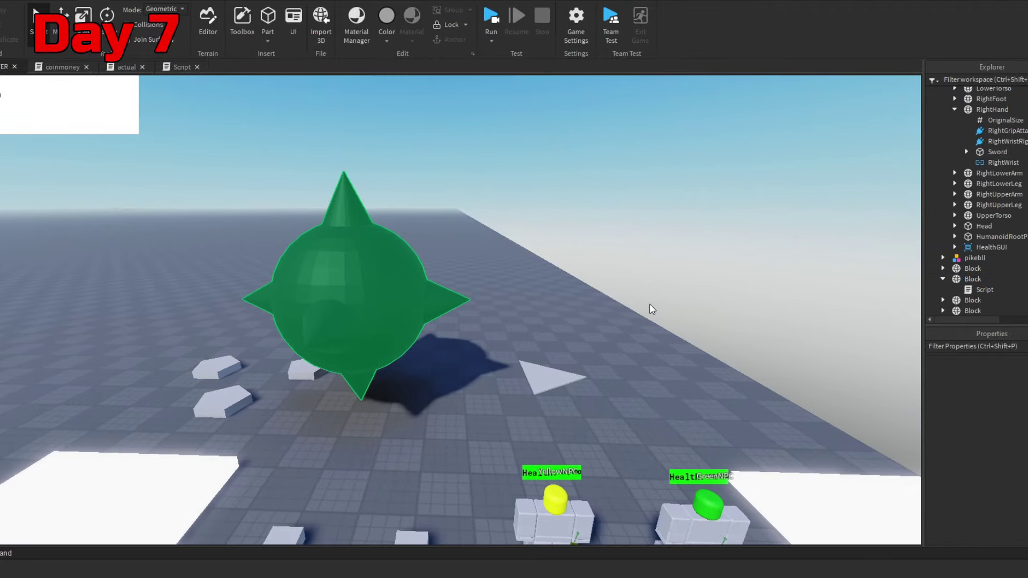
key("a")
key("w")
right_click_drag(641, 289, 641, 288)
key("s")
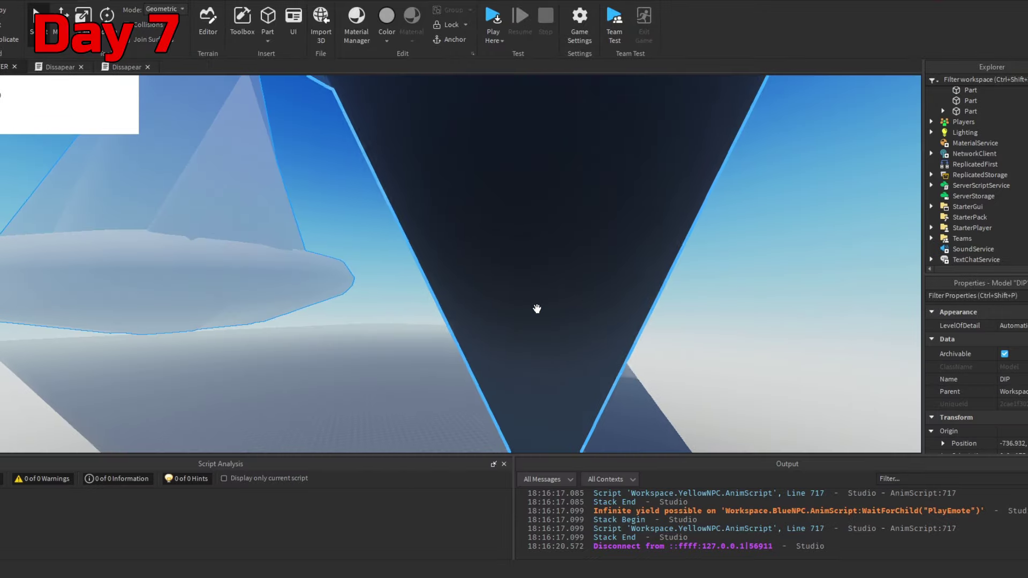
Run a simulation beside the DIP model and look around the spiked ball and the hat-shaped object in the sky
key("a")
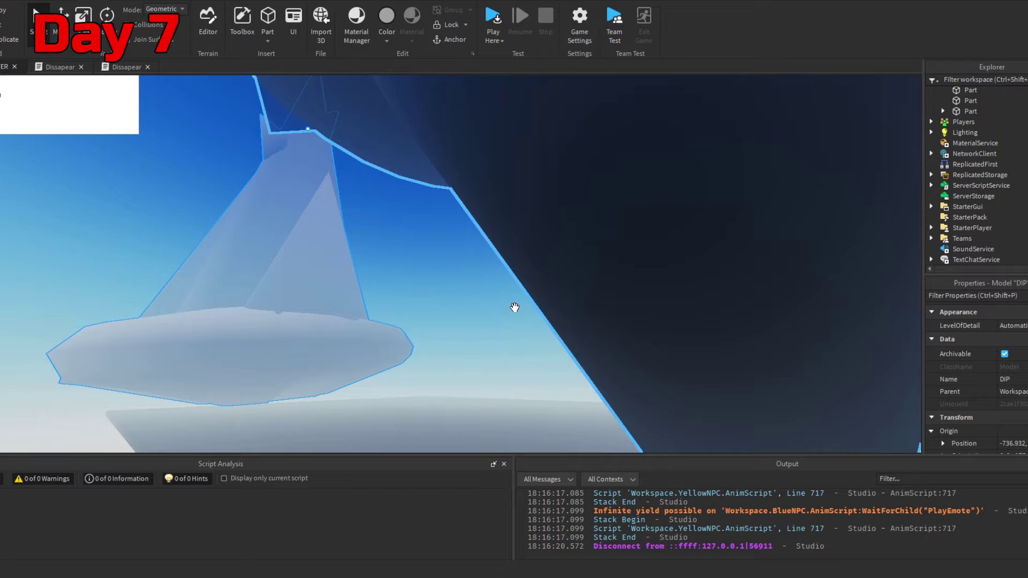
key("F8")
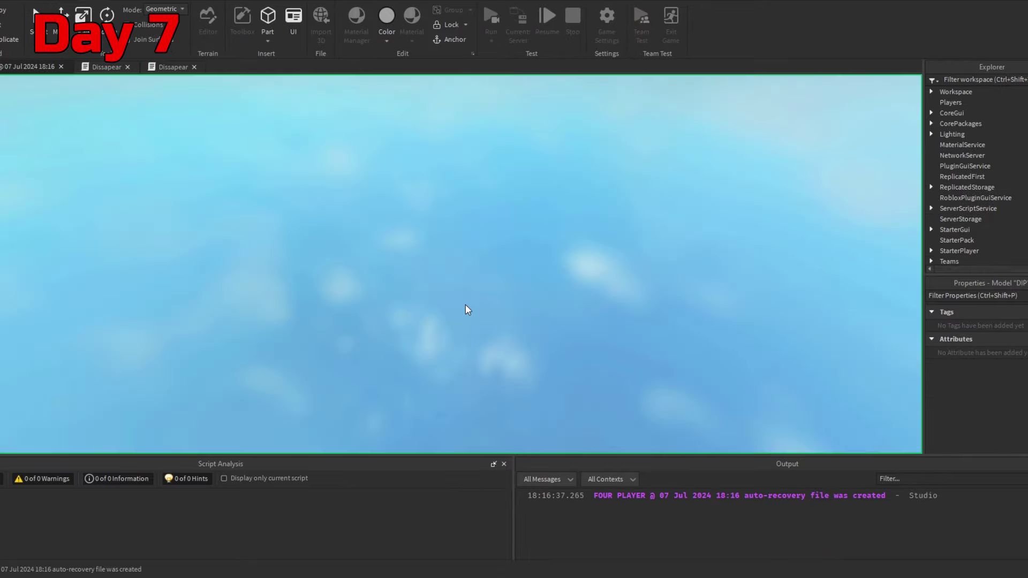
right_click_drag(428, 268, 429, 268)
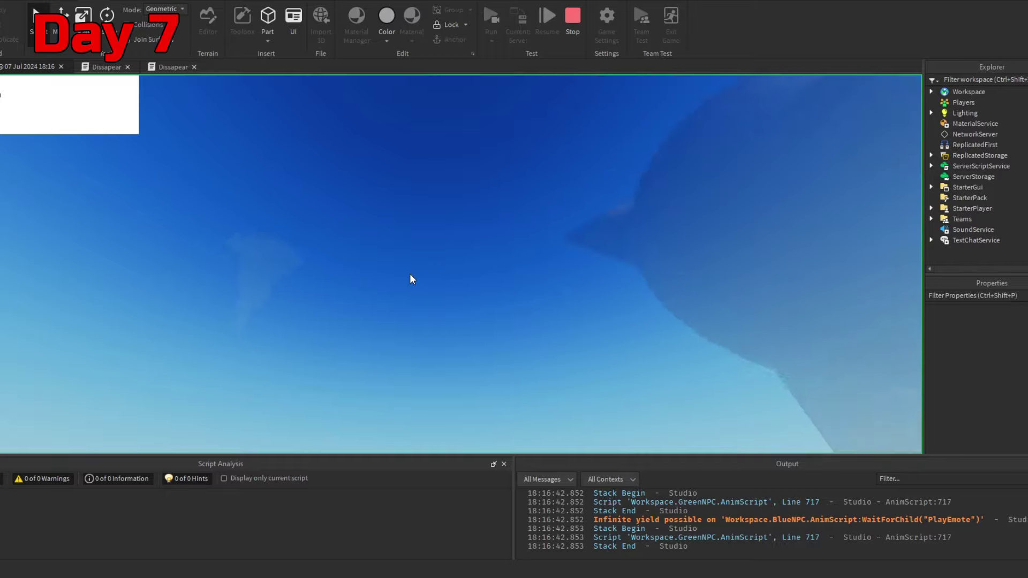
right_click_drag(477, 329, 478, 329)
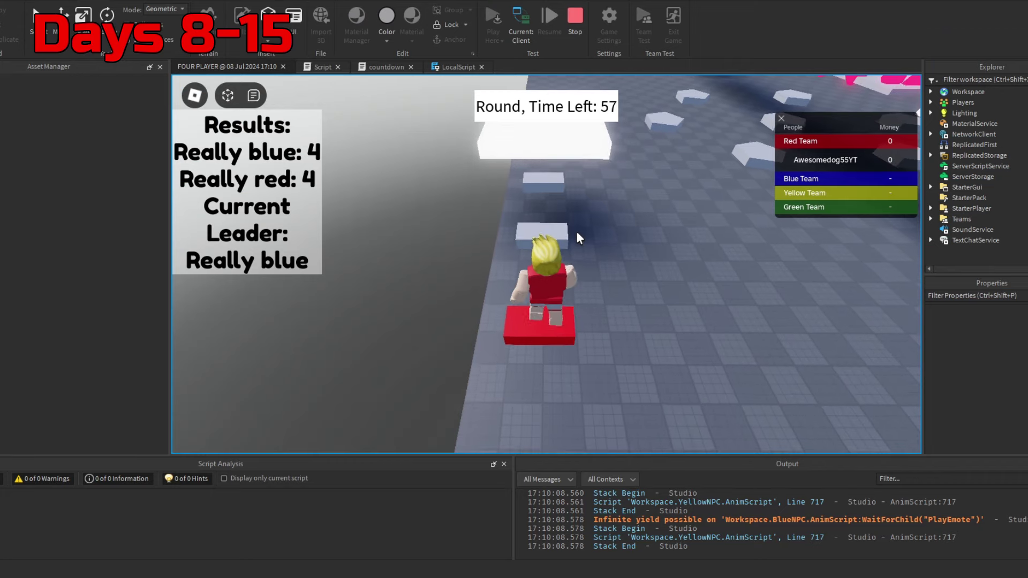
Jump the red-team character across the small blocks and onto the white platform to claim them
key("w")
key("space")
key("space")
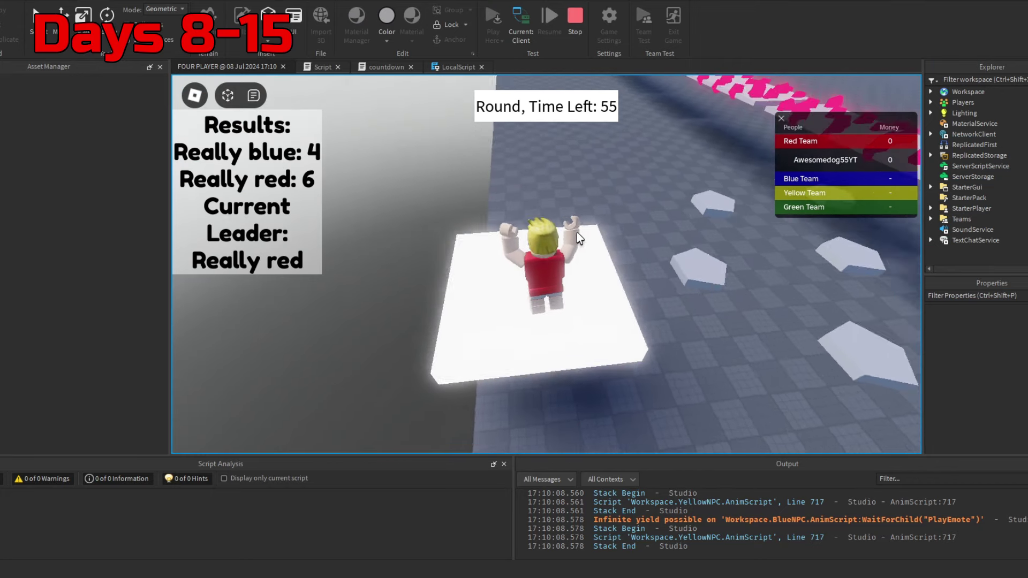
right_click_drag(577, 233, 577, 232)
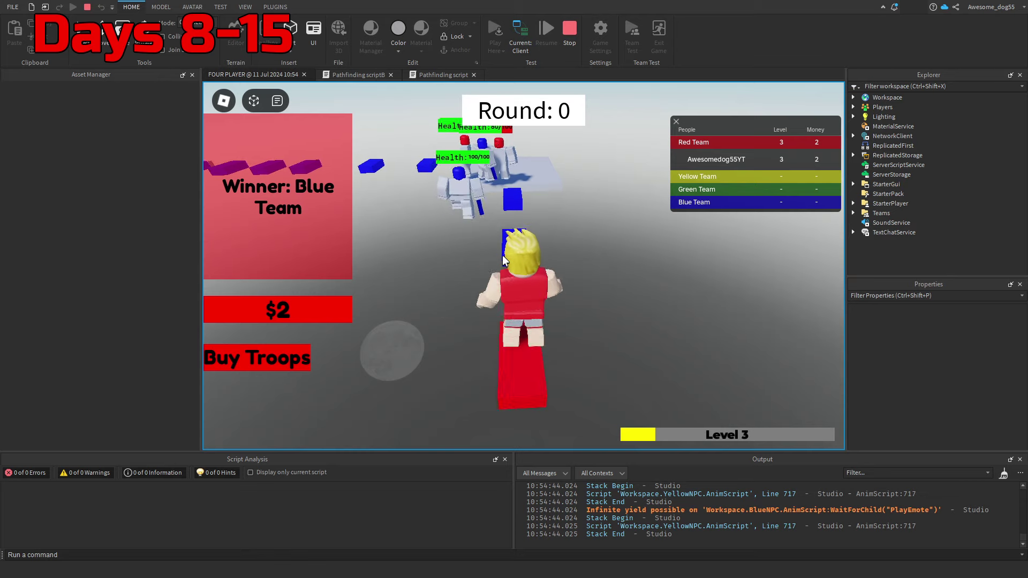
Jump the red-team character along the blue blocks to the platform where the red and blue NPCs are fighting
key("w")
key("space")
right_click_drag(502, 254, 502, 255)
key("w")
key("space")
key("s")
key("space")
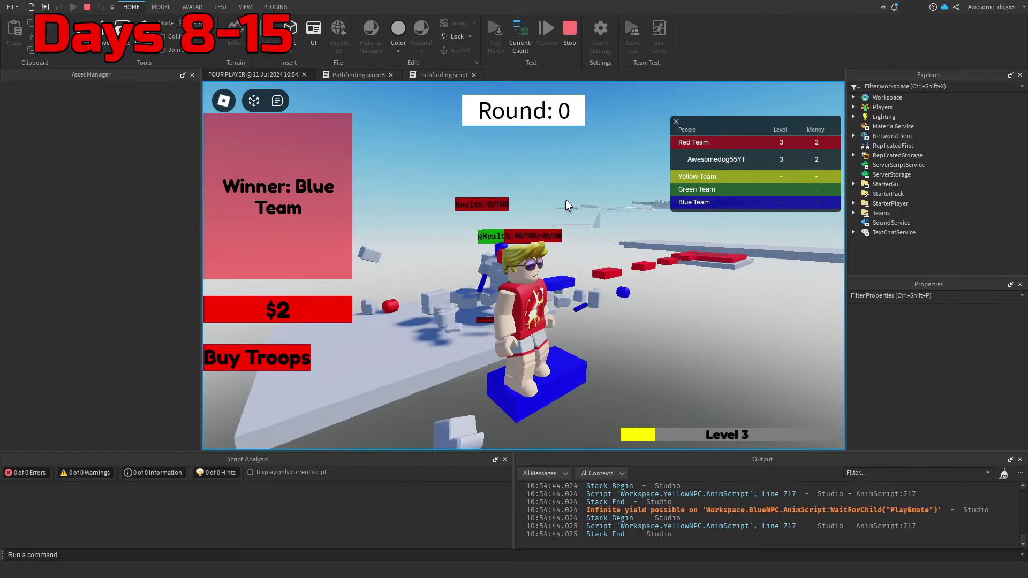
Turn the character away from the fighting NPCs and jump along the row of blue blocks leading off
right_click_drag(565, 200, 565, 200)
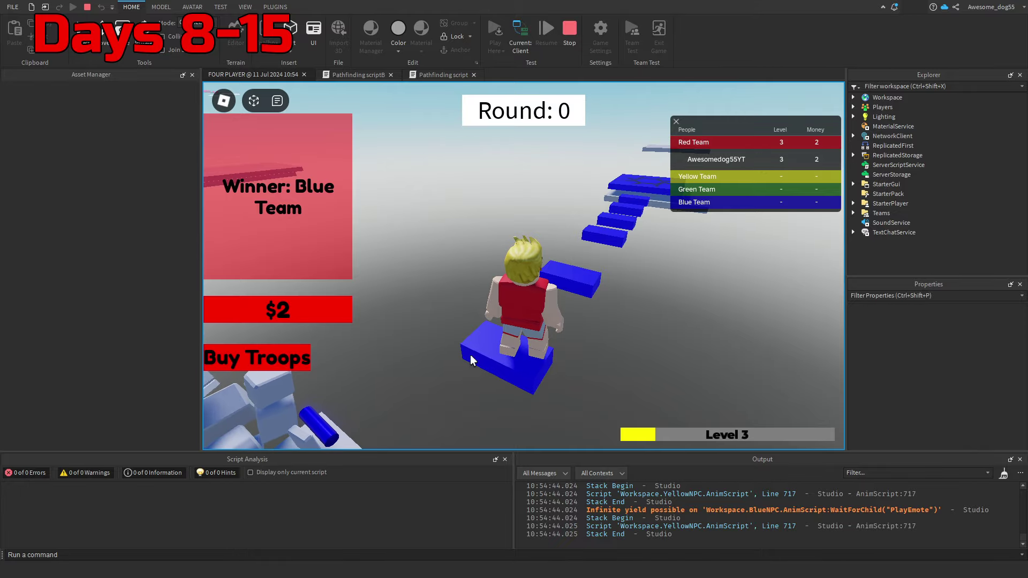
key("w")
key("space")
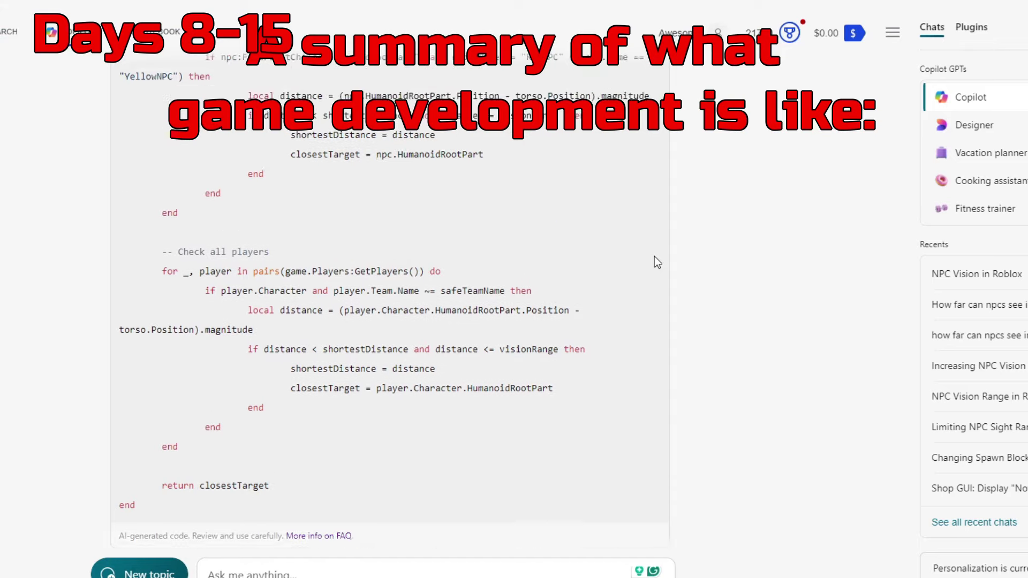
Review Copilot's NPC vision code, and select the GetClosestTarget function in Pathfinding scriptB to compare it
scroll(658, 262, "up", 3)
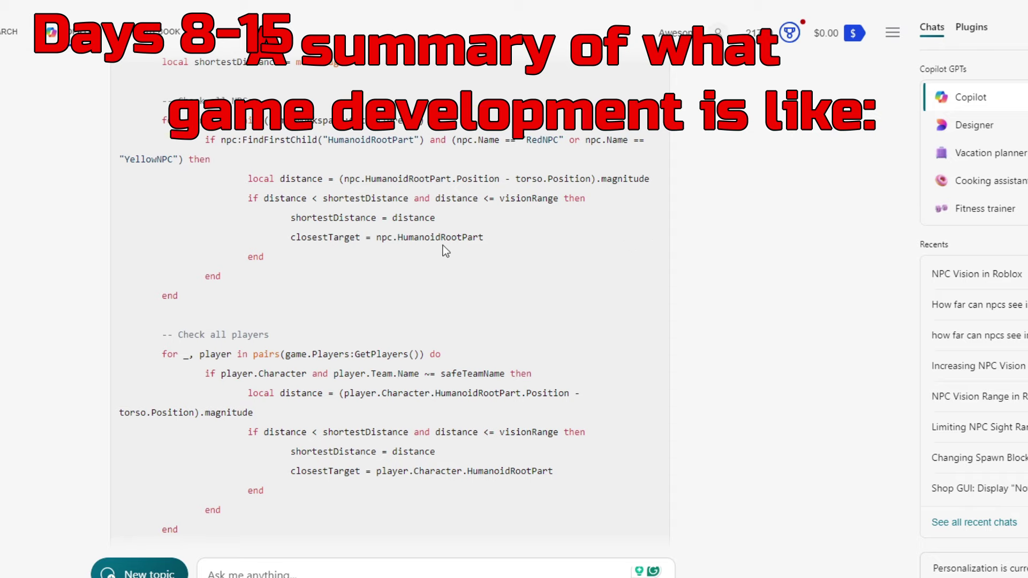
scroll(487, 236, "up", 3)
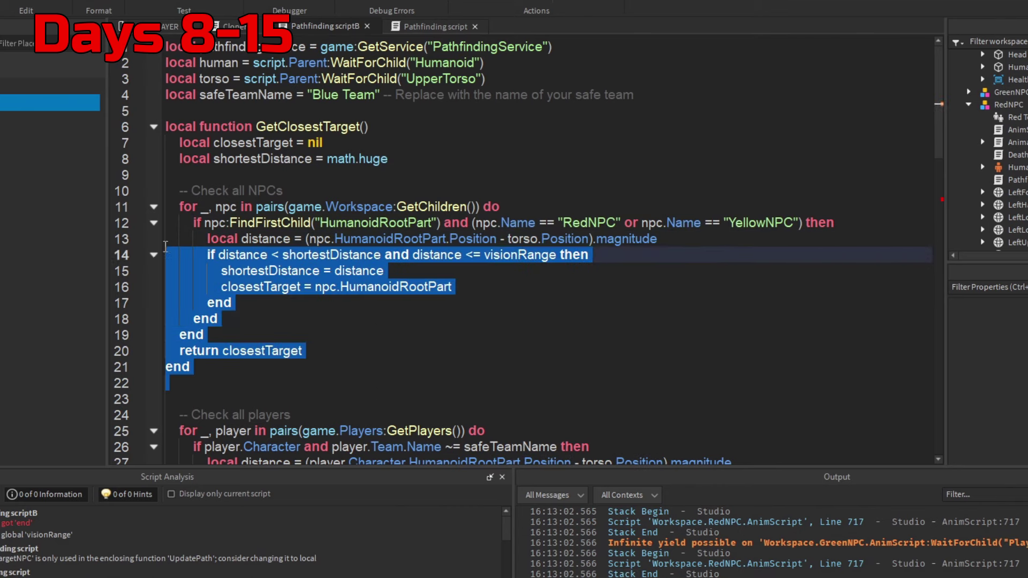
left_click_drag(165, 247, 166, 131)
scroll(315, 354, "down", 5)
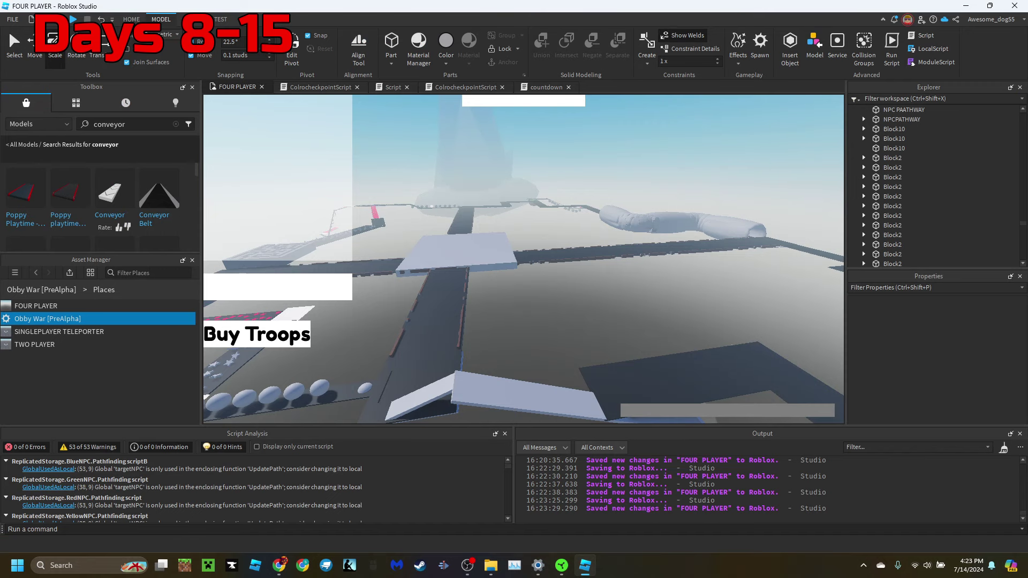
Survey the FOUR PLAYER map's obby courses and the crossing paths around the central platform
key("w")
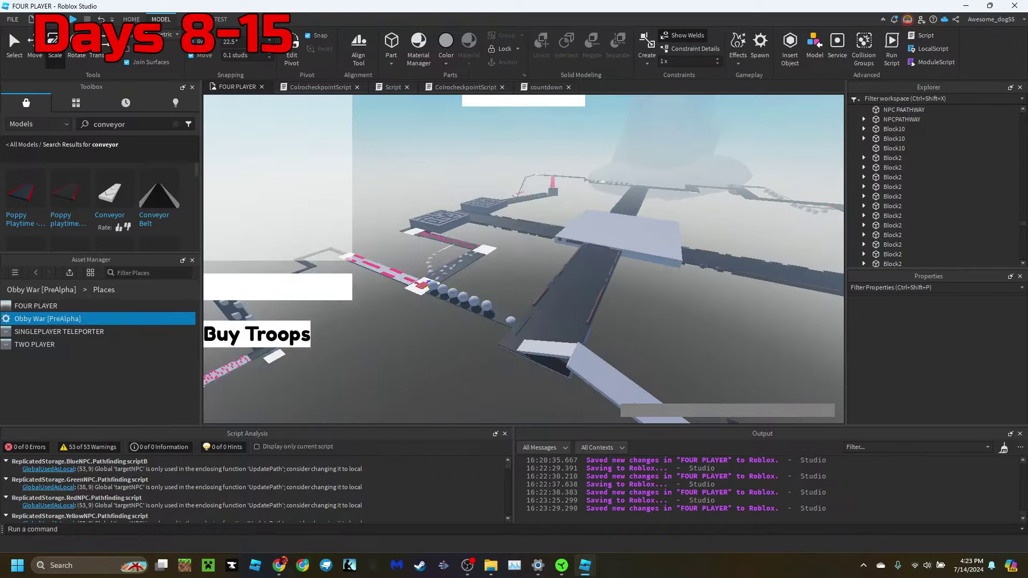
right_click_drag(524, 259, 642, 259)
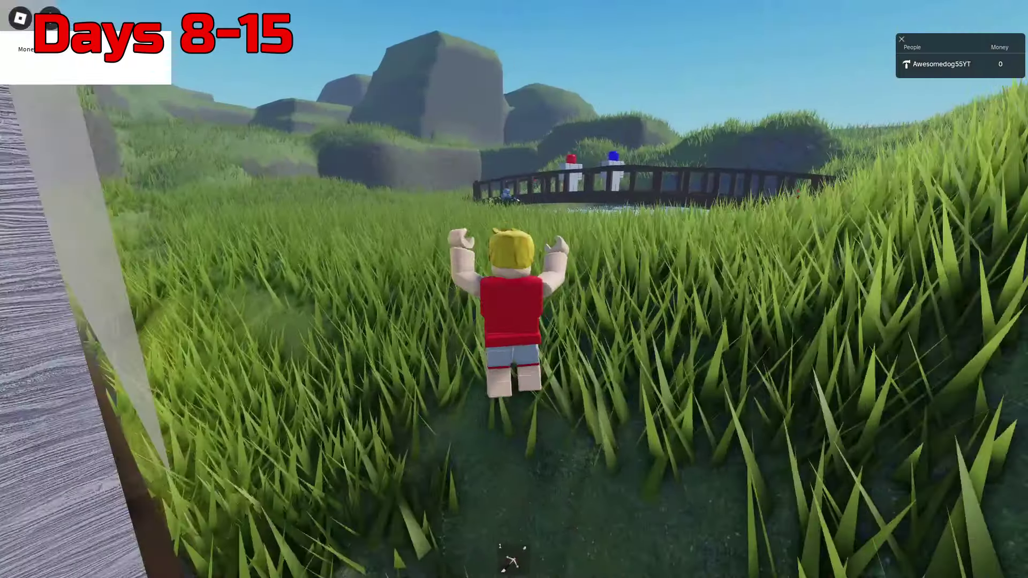
Walk the character through the lobby's tall grass toward the bridge with the red and blue NPCs
key("w")
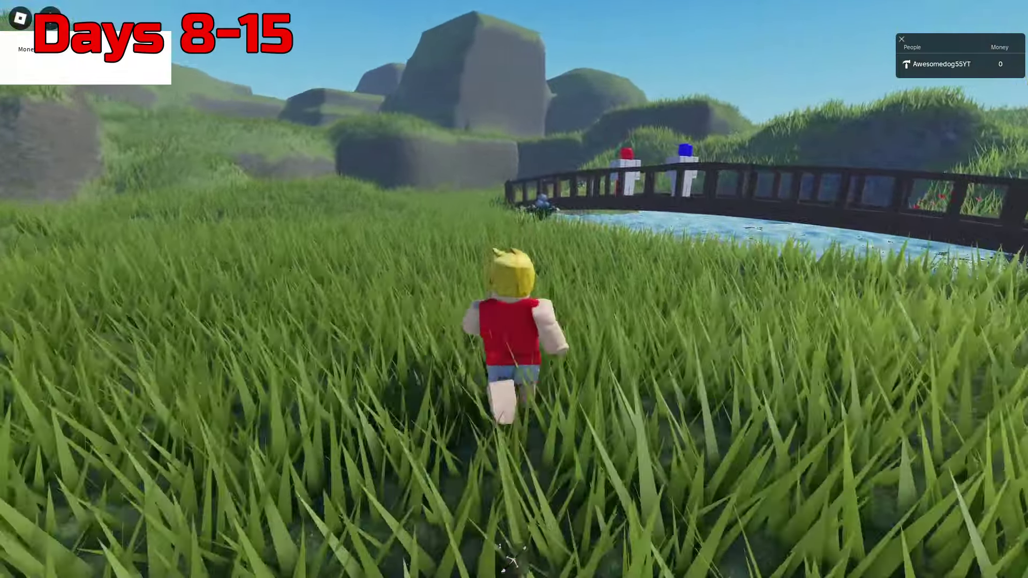
key("w")
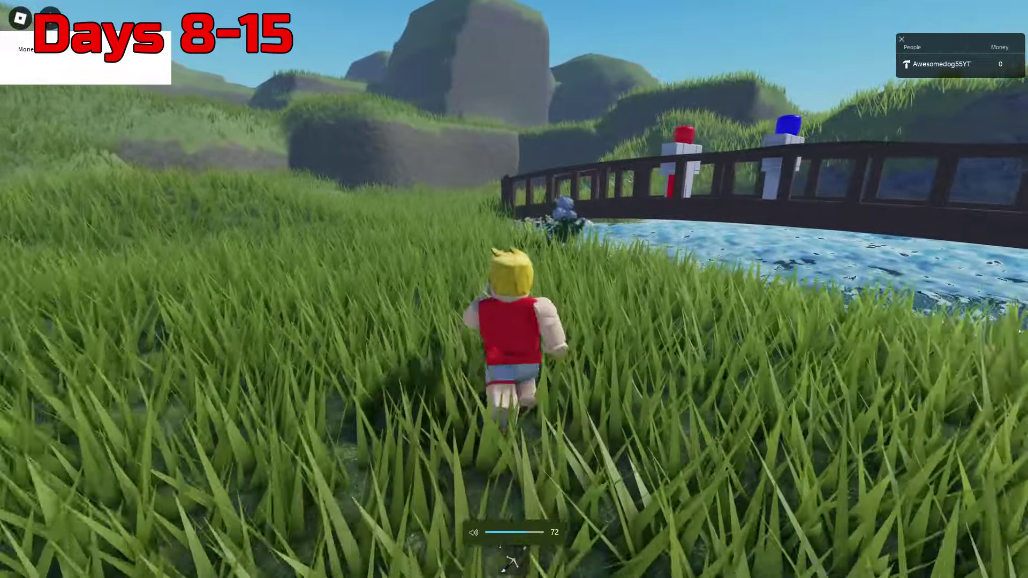
key("w")
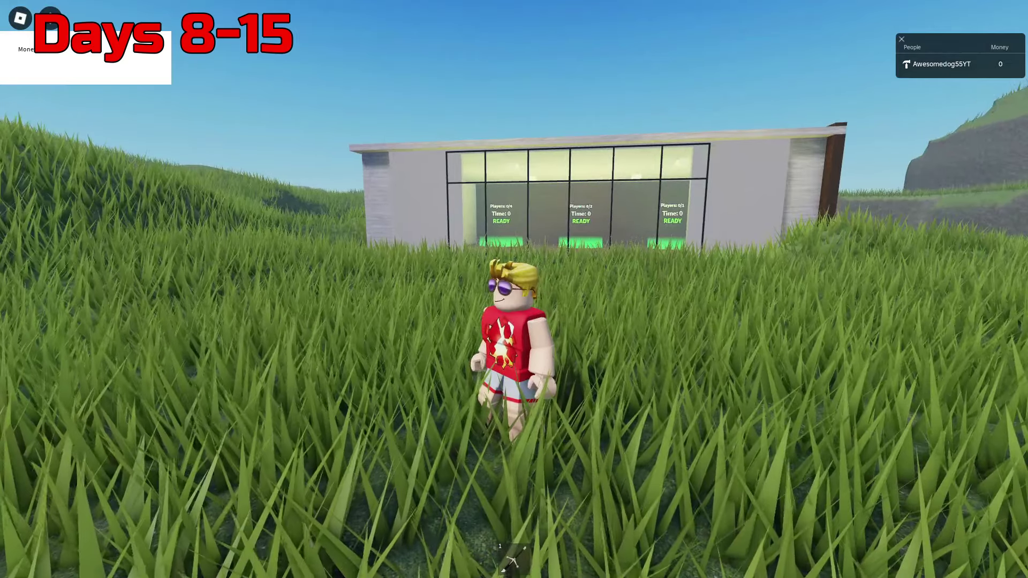
Walk the character back and forth in the grass in front of the lobby building with the queue pads
key("w")
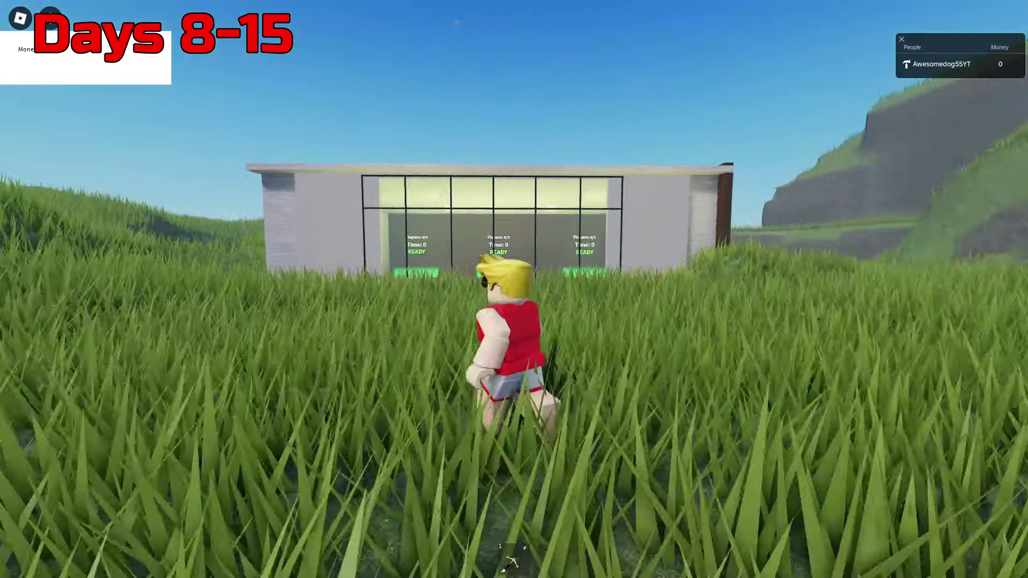
key("s")
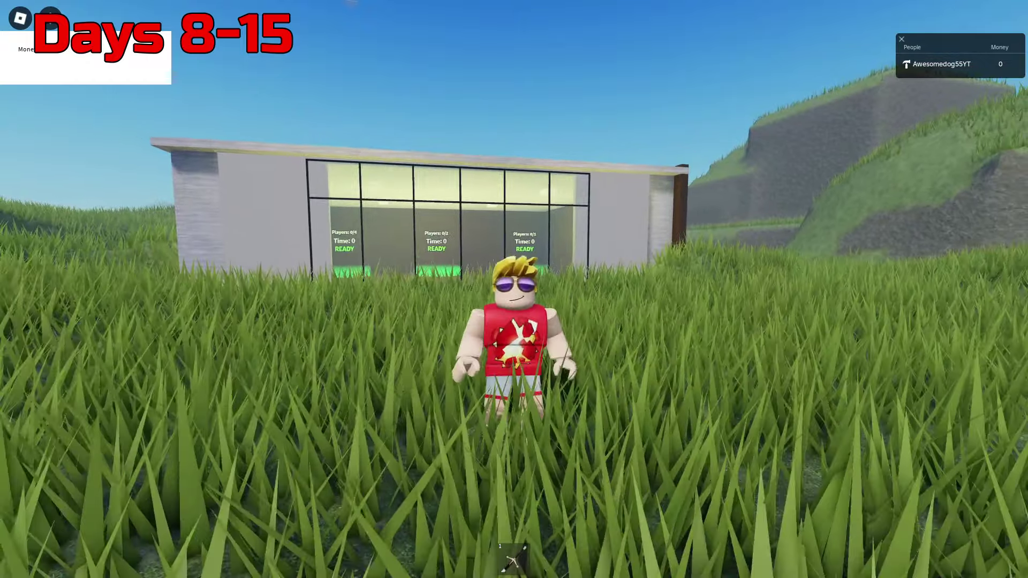
key("a")
key("d")
key("a")
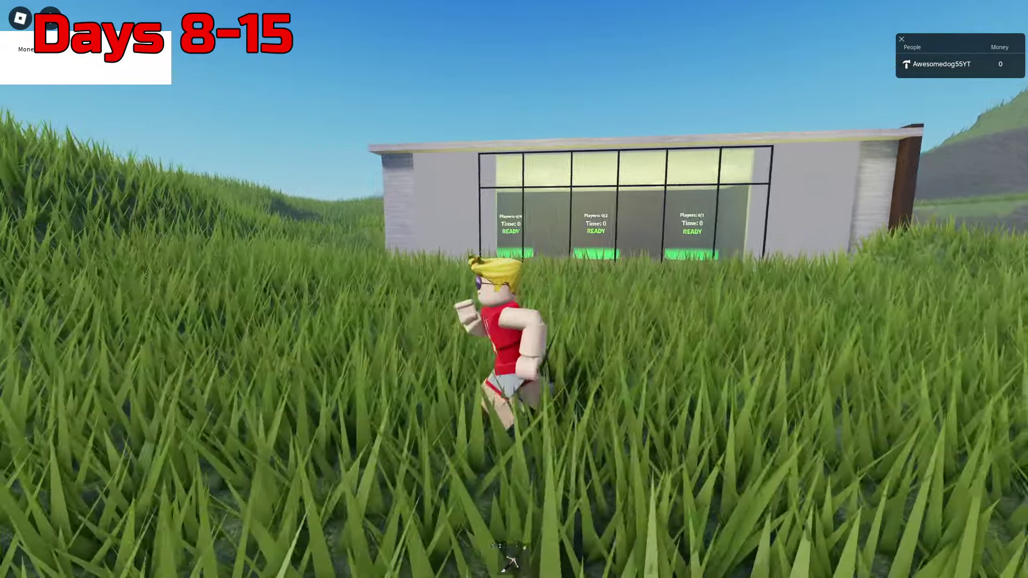
key("s")
key("d")
key("s")
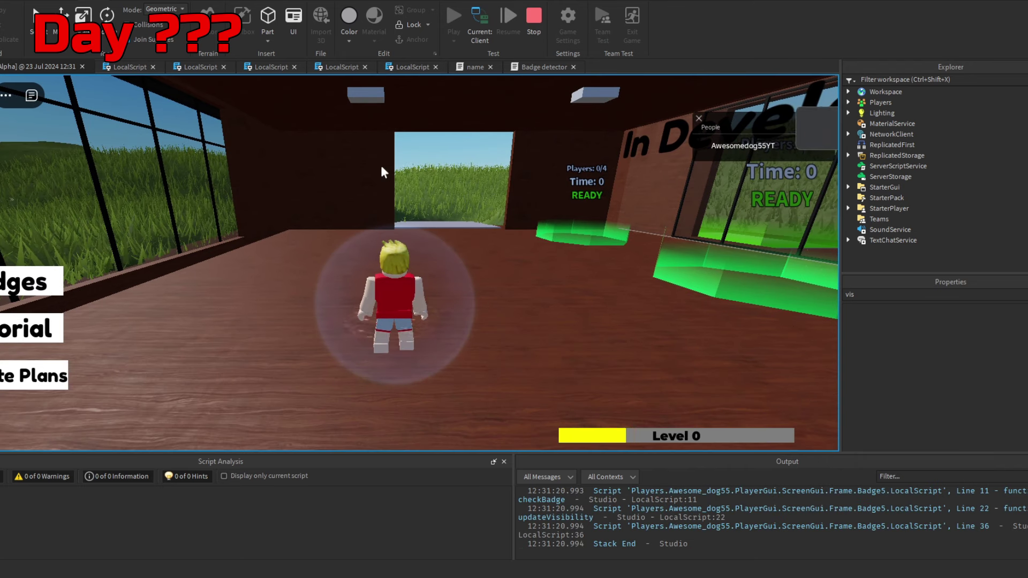
Test the Badges panel in the lobby playtest by opening and closing it
left_click(34, 285)
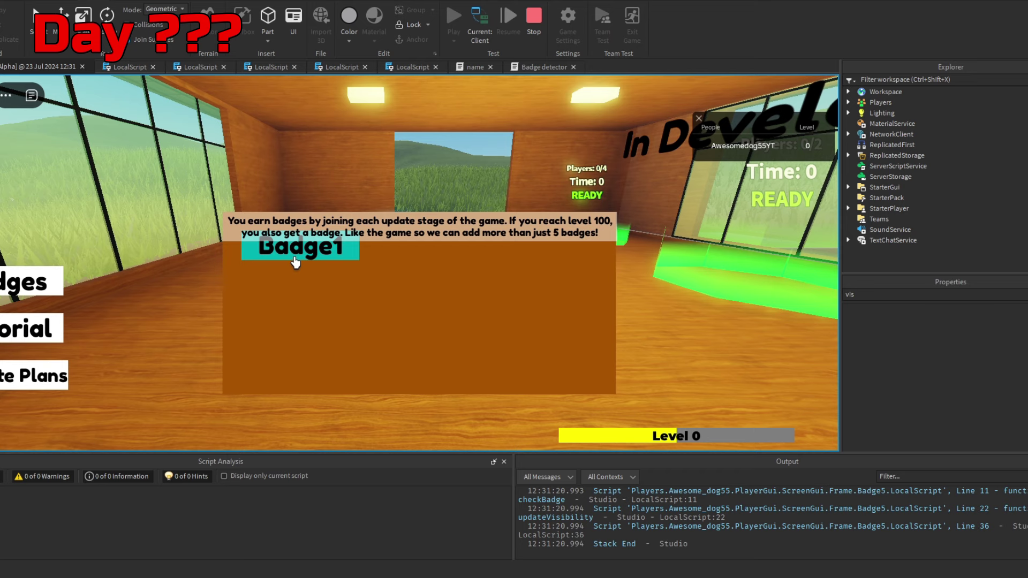
left_click(15, 284)
left_click(15, 285)
left_click(55, 283)
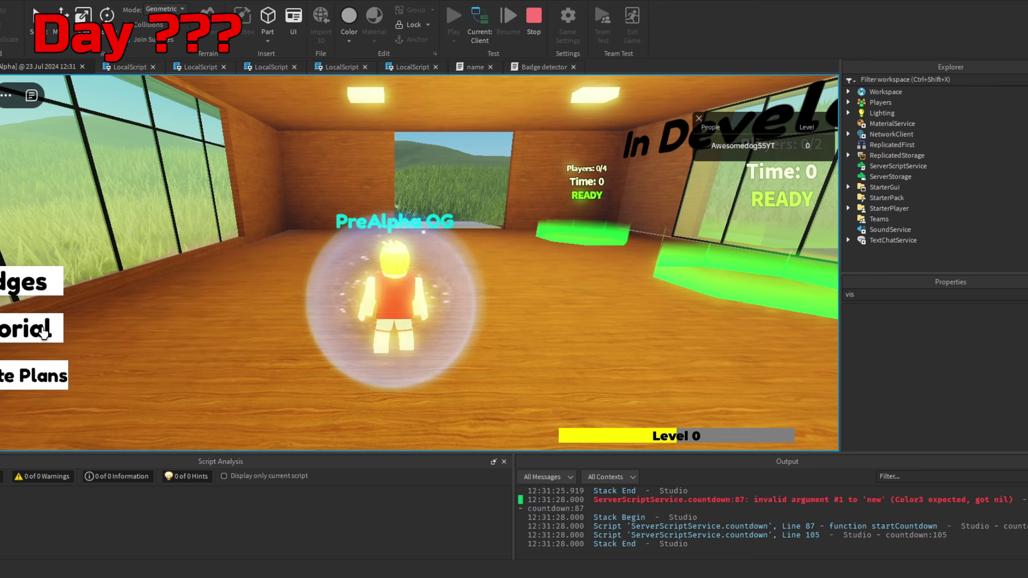
Test the Tutorial and Update Plans panels in the lobby playtest by showing and hiding them
left_click(44, 332)
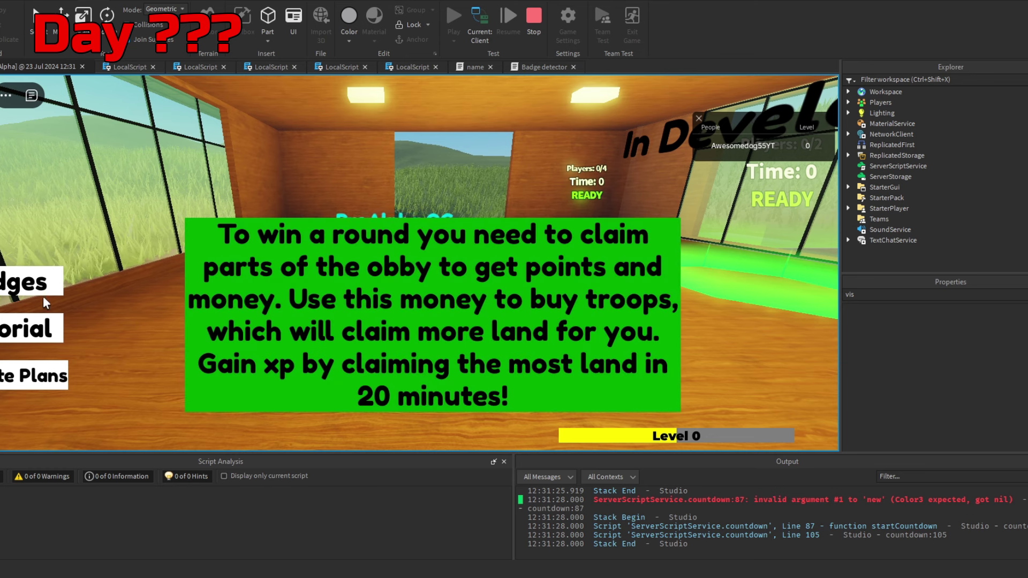
left_click(32, 375)
left_click(11, 373)
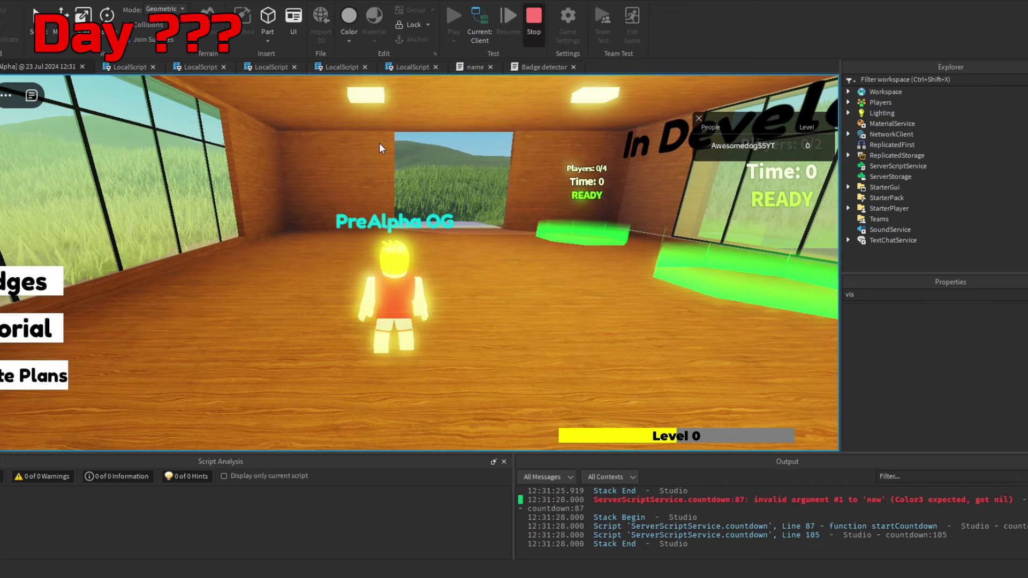
left_click(390, 176)
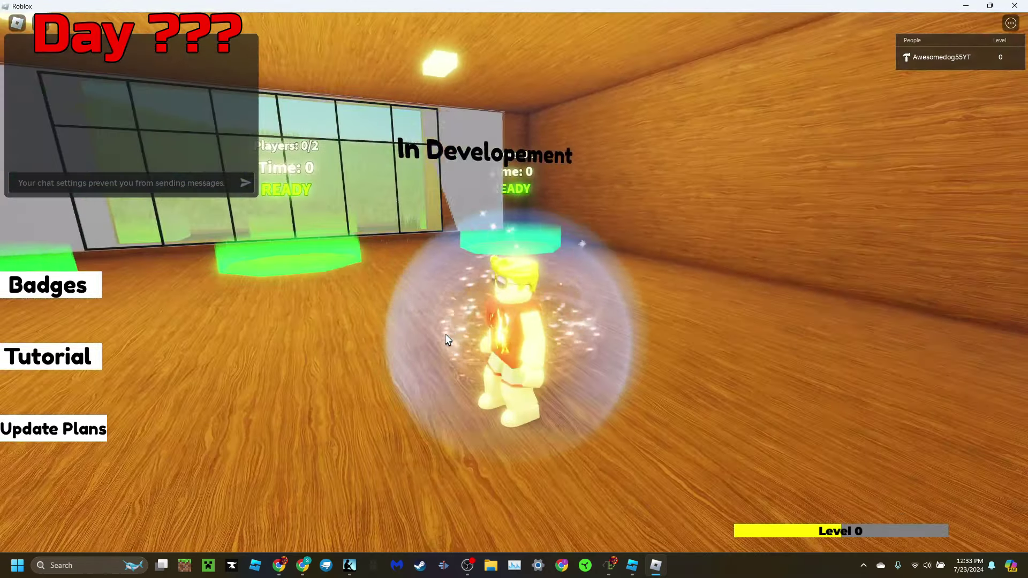
Switch to the published game in the Roblox player and walk the character toward the lobby's green queue pads
right_click_drag(446, 336, 445, 335)
key("w")
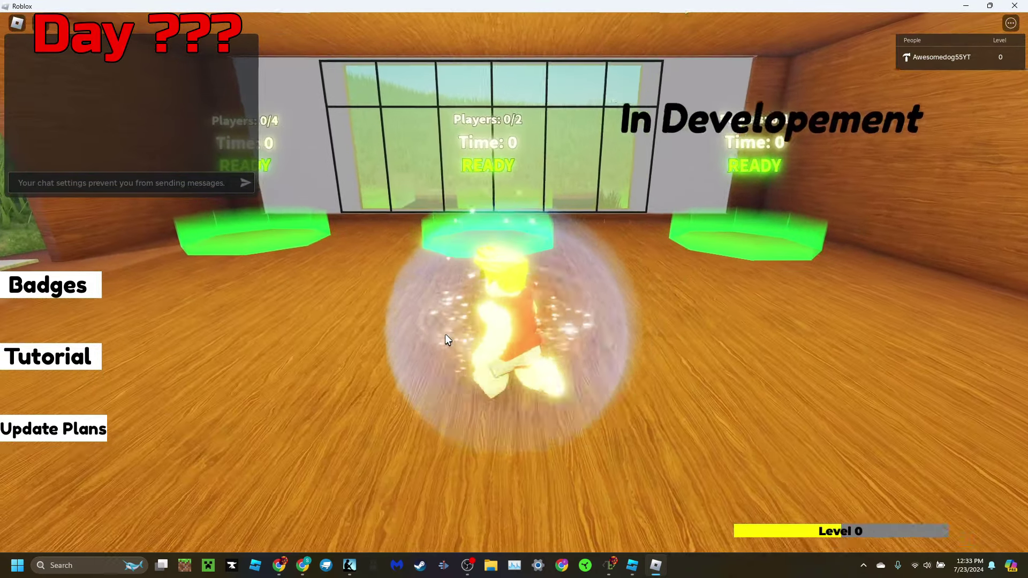
key("w")
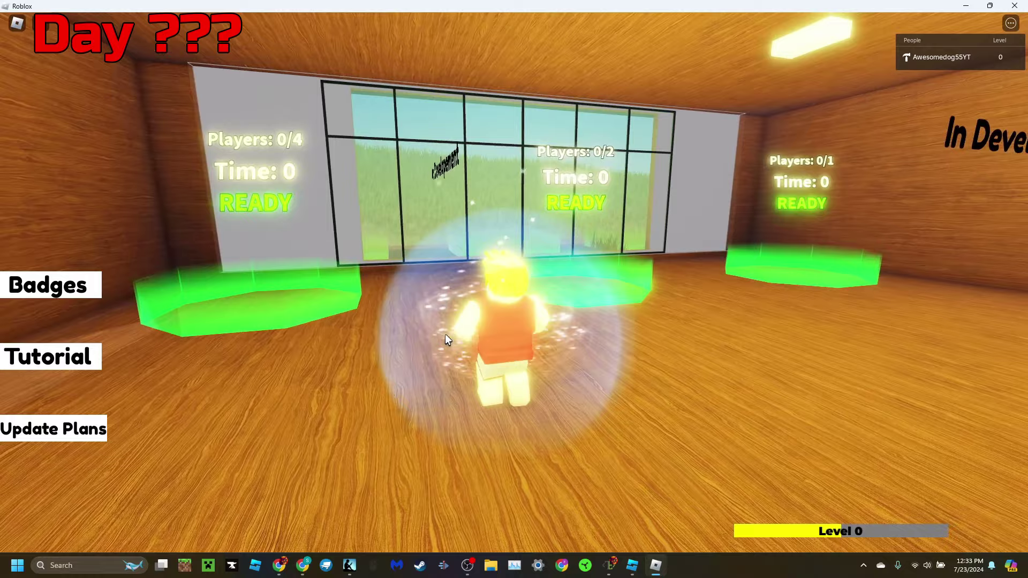
Check the Badges panel in the published lobby by opening and closing it while walking the character around
right_click_drag(446, 336, 446, 335)
key("s")
left_click(68, 295)
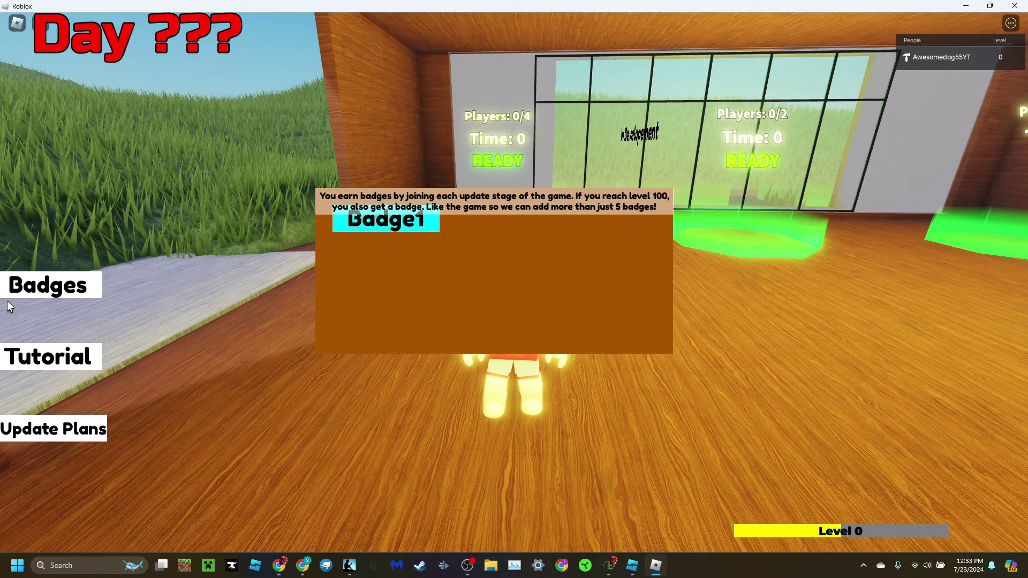
left_click(68, 293)
key("s")
right_click_drag(384, 309, 384, 310)
key("d")
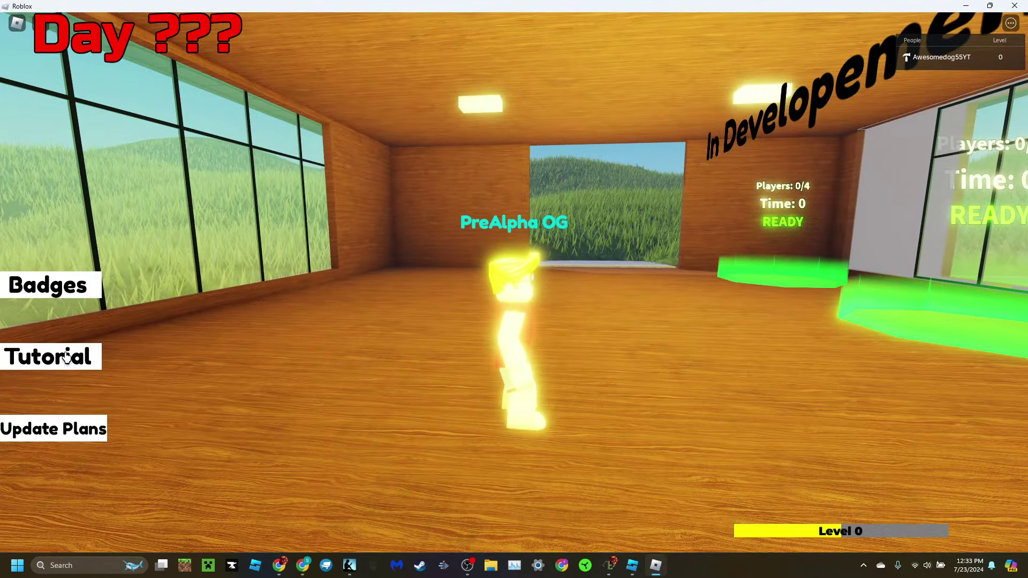
Check the Tutorial and Update Plans panels in the published lobby by switching between them
left_click(67, 357)
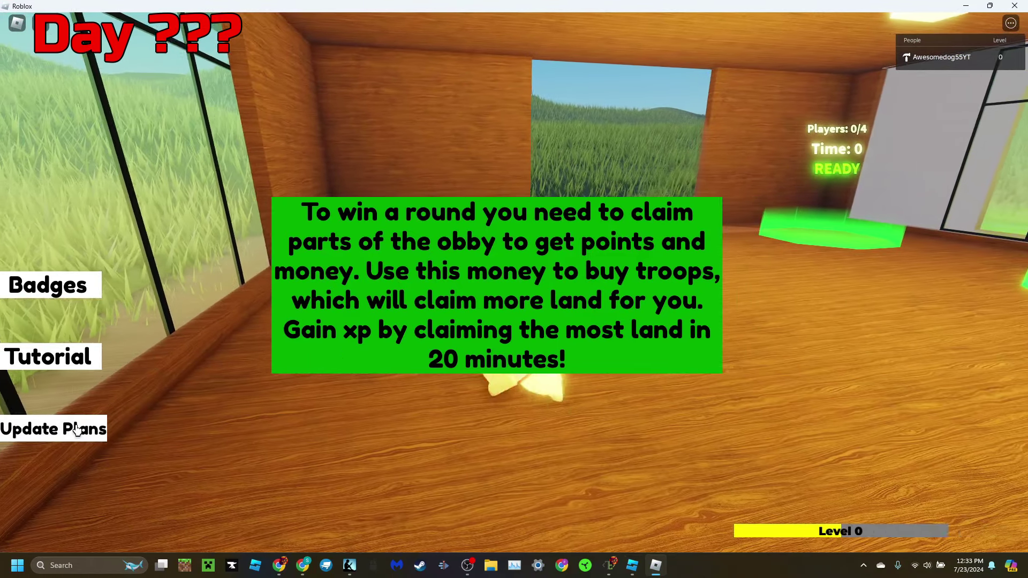
left_click(76, 430)
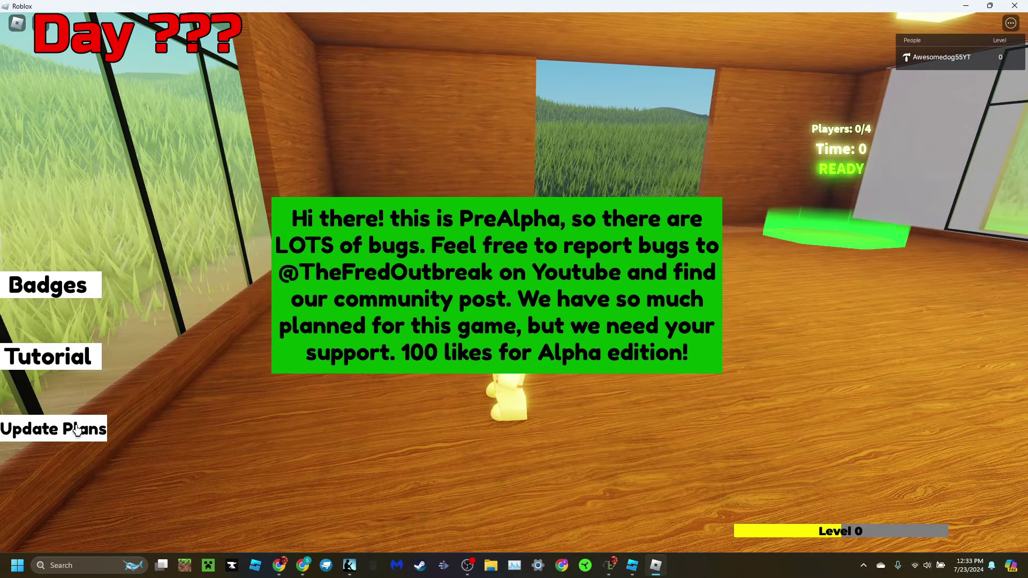
left_click(67, 365)
left_click(67, 365)
left_click(65, 433)
key("d")
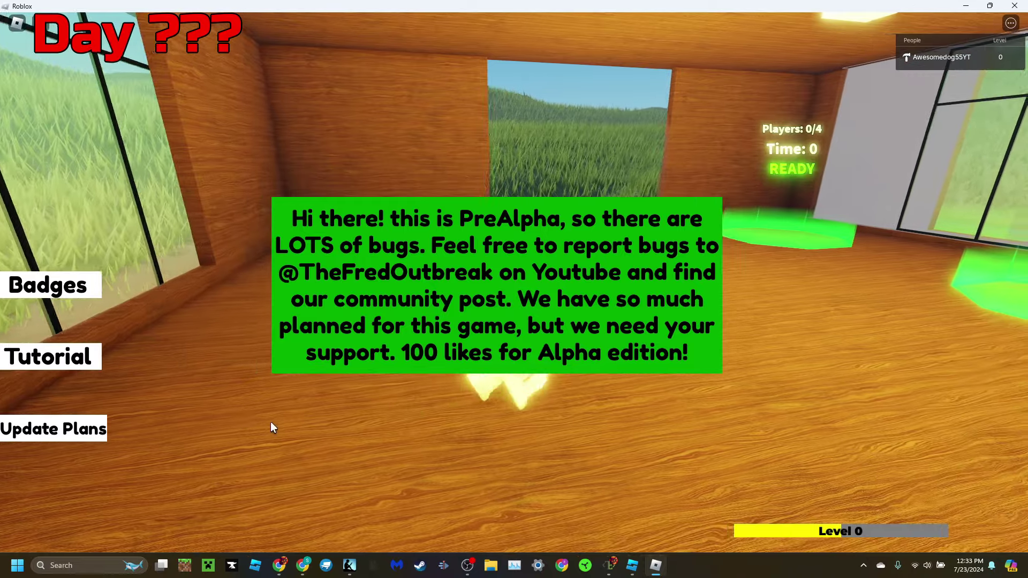
Enter the four-player match from the lobby and walk the character around the green team's starting platform
right_click_drag(271, 422, 275, 422)
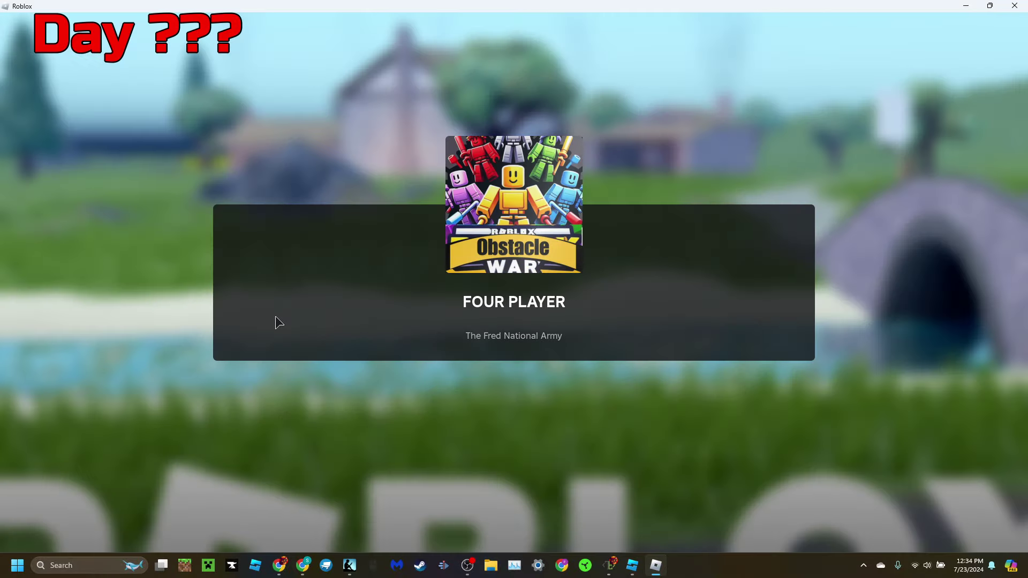
key("w")
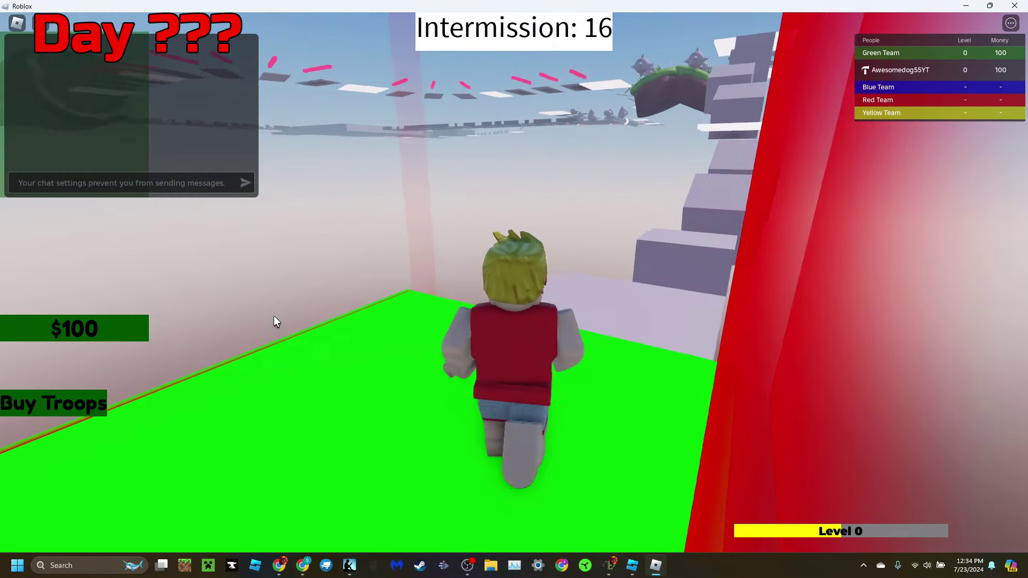
key("s")
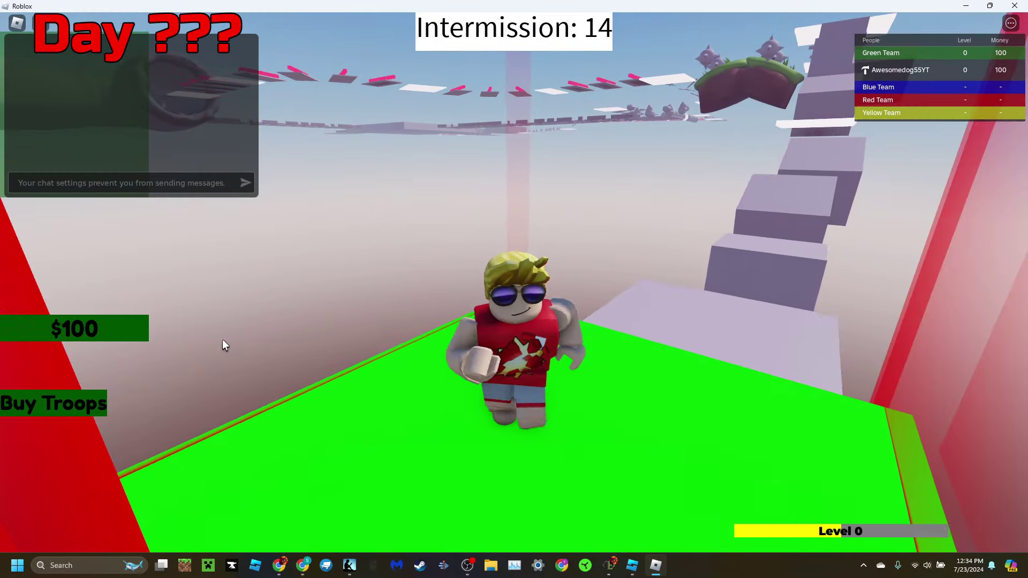
Check the troop shop during the intermission by opening and closing its panel
left_click(41, 412)
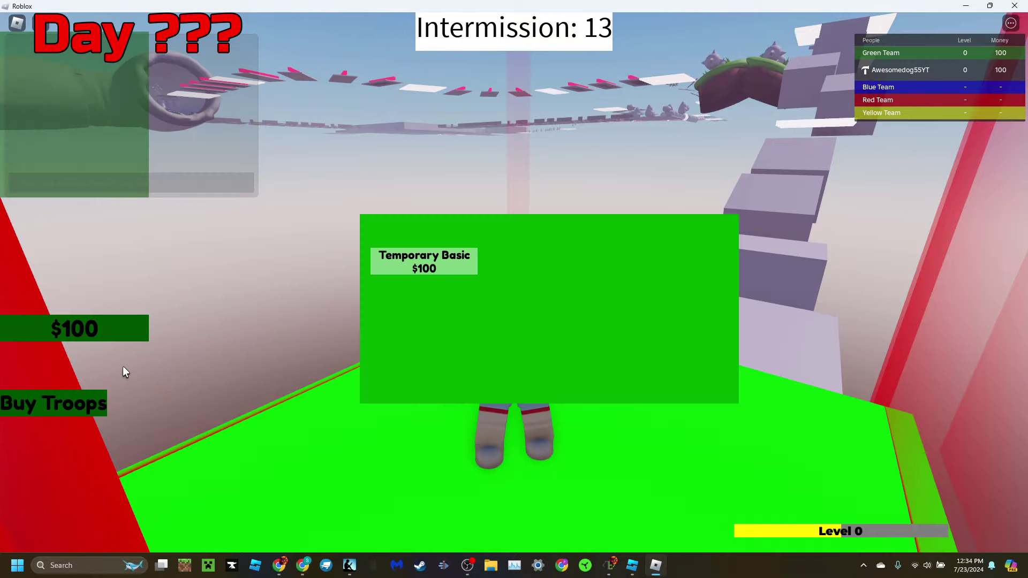
left_click(97, 403)
right_click_drag(267, 367, 268, 367)
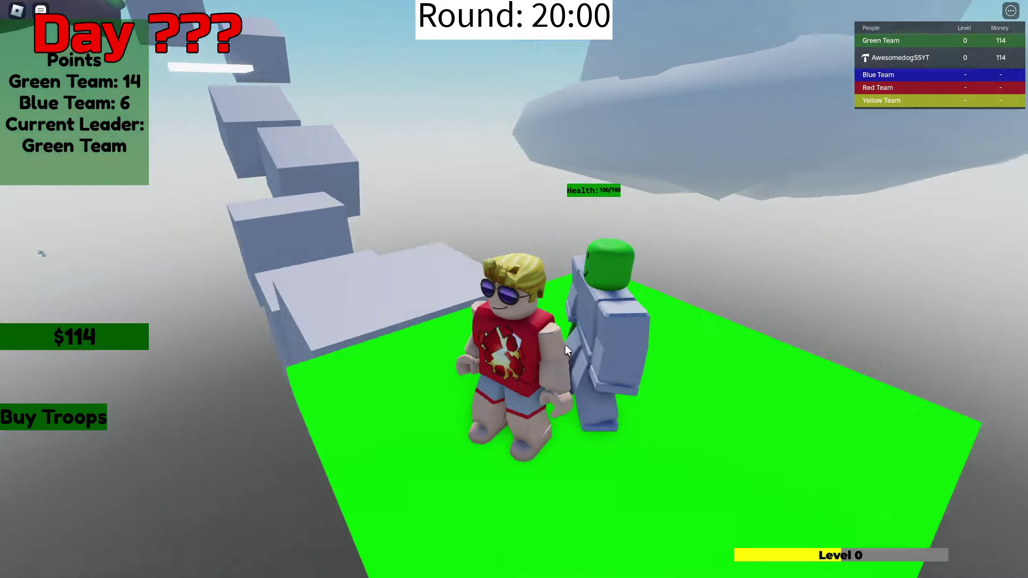
Jump the character from the green starting platform onto the first gray blocks to claim them for the Green Team
right_click_drag(566, 346, 566, 346)
key("w")
key("space")
key("space")
key("space")
key("w")
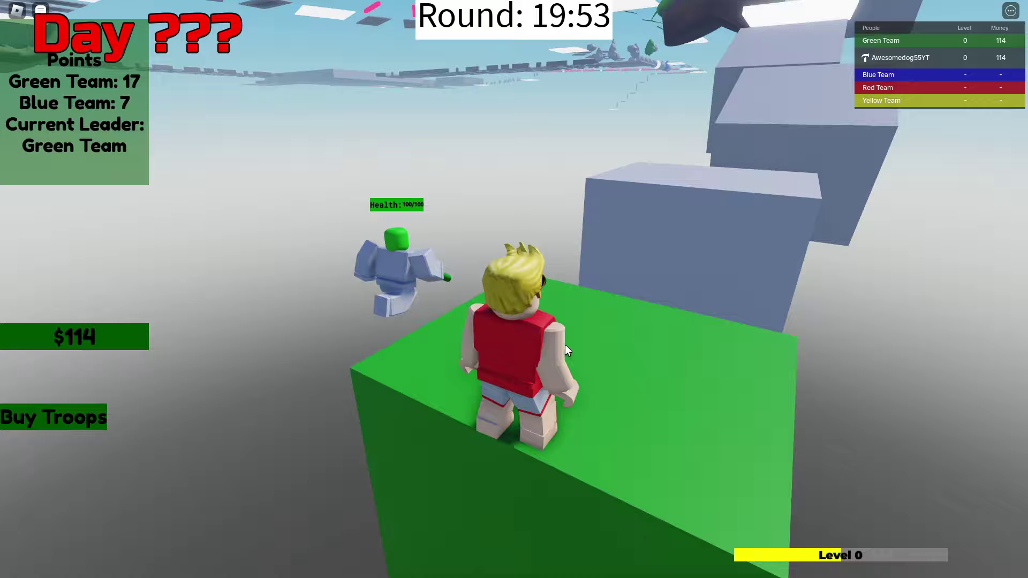
key("space")
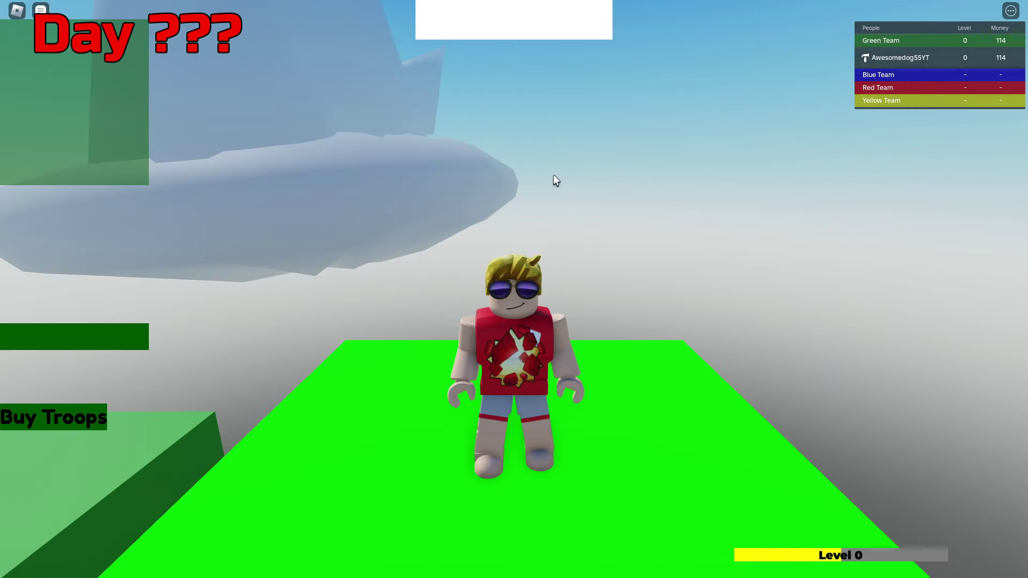
Retry the jumps along the block staircase from the green starting platform after respawning
right_click_drag(519, 239, 519, 239)
key("w")
key("space")
key("space")
key("space")
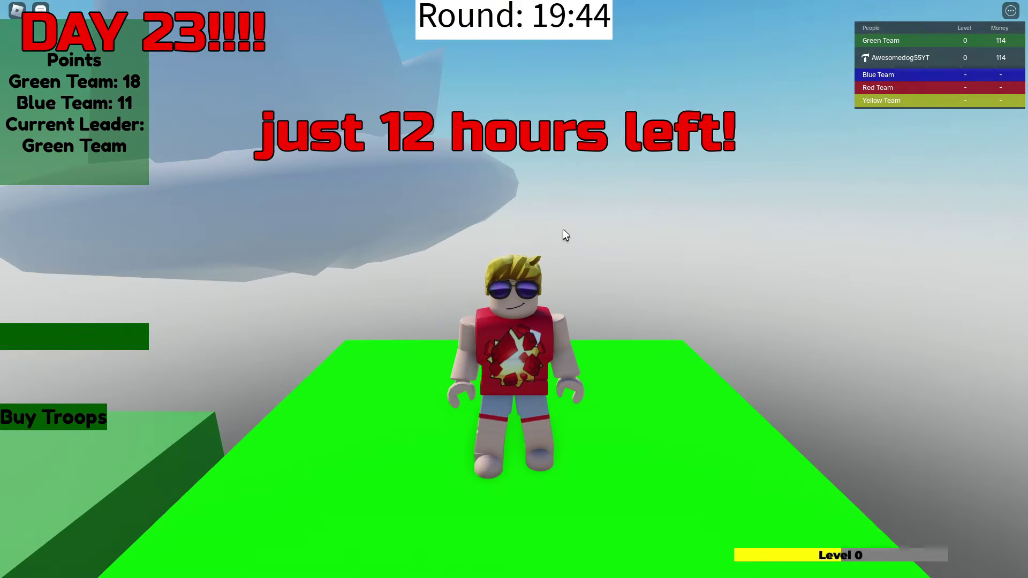
Climb over the claimed green blocks to claim the next gray block for the Green Team, and open the in-game menu
right_click_drag(563, 230, 563, 230)
key("w")
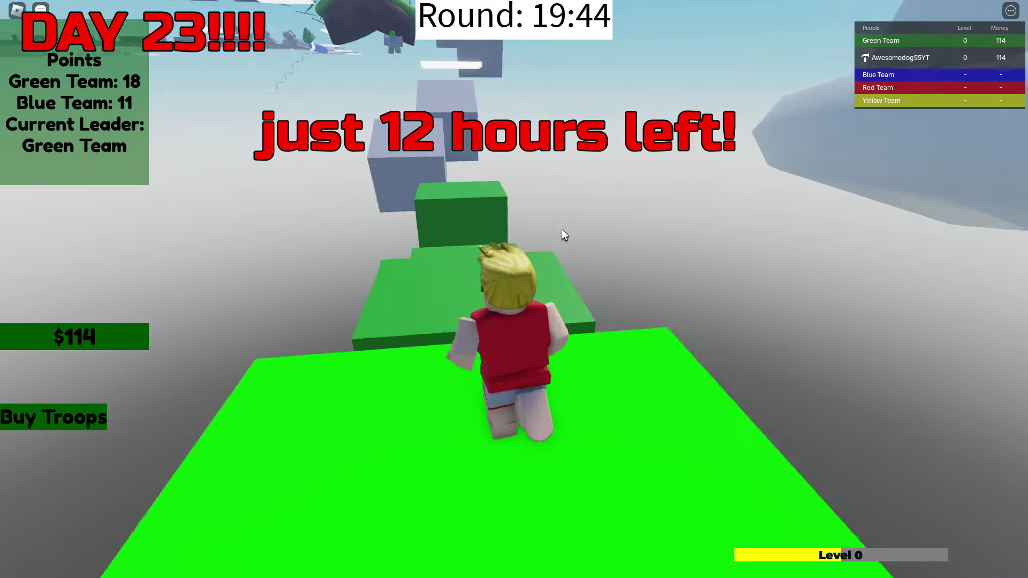
key("space")
key("space")
key("space")
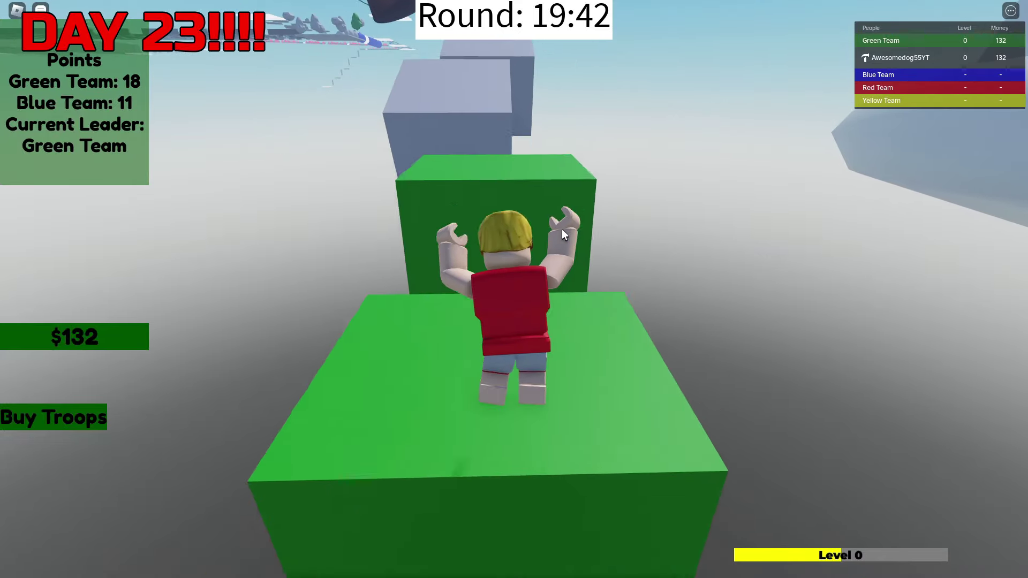
key("space")
key("space")
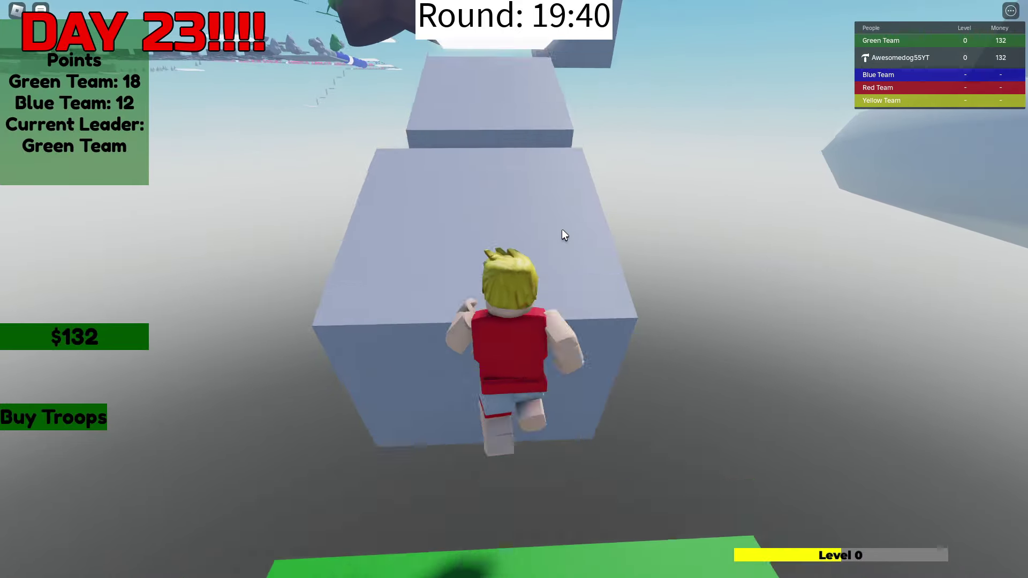
key("space")
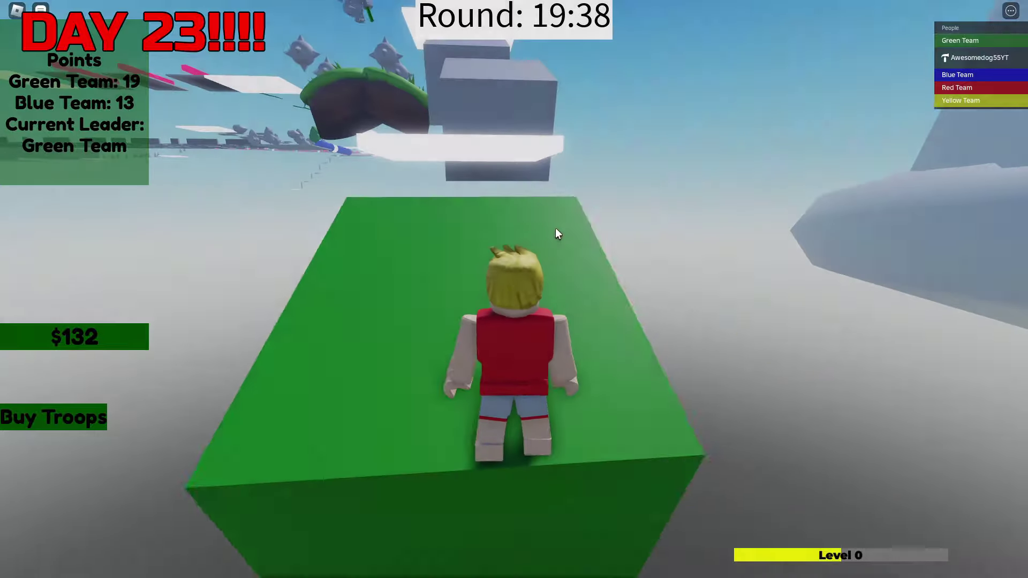
key("Escape")
left_click(377, 469)
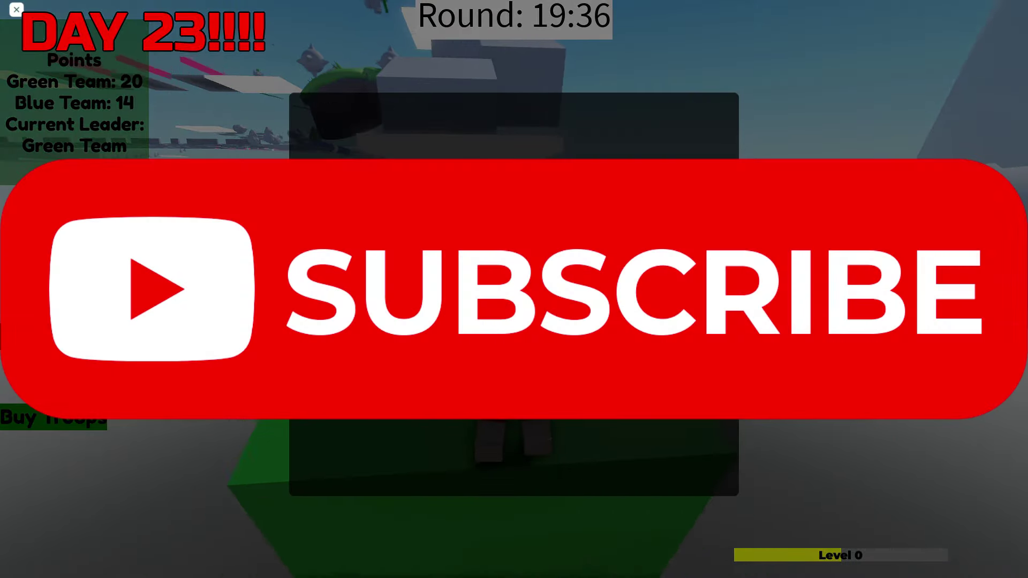